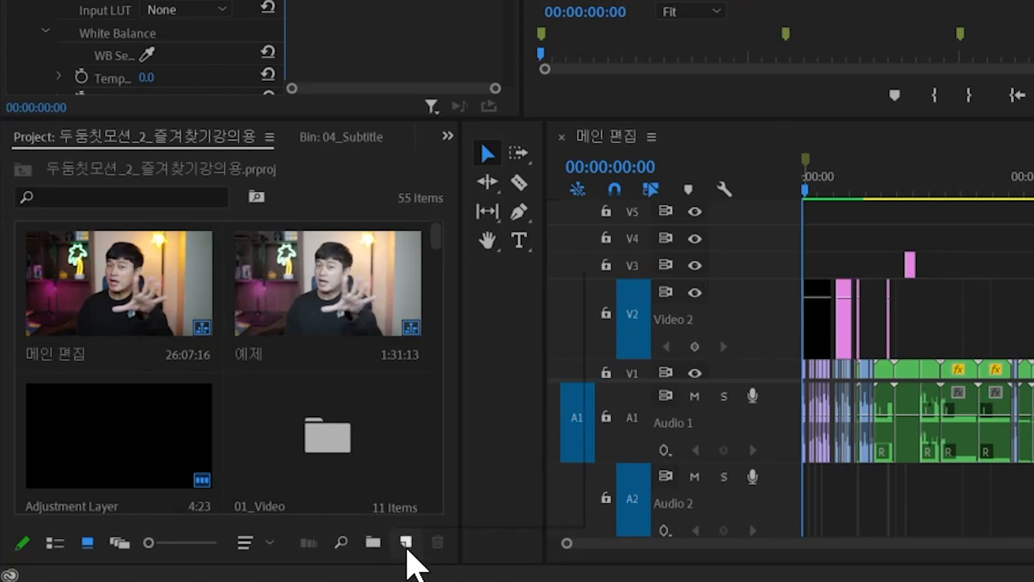
# - Create a new sequence named 즐겨찾기 from the custom preset 유튜브용_FHD_24fps
pyautogui.click(506, 281)
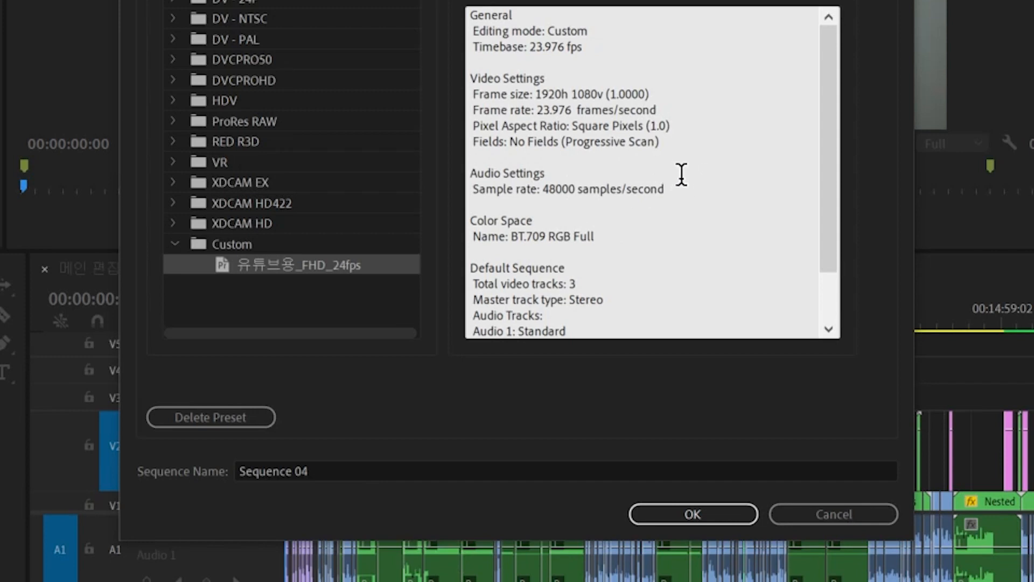
pyautogui.click(377, 470)
pyautogui.write('ㅈ')
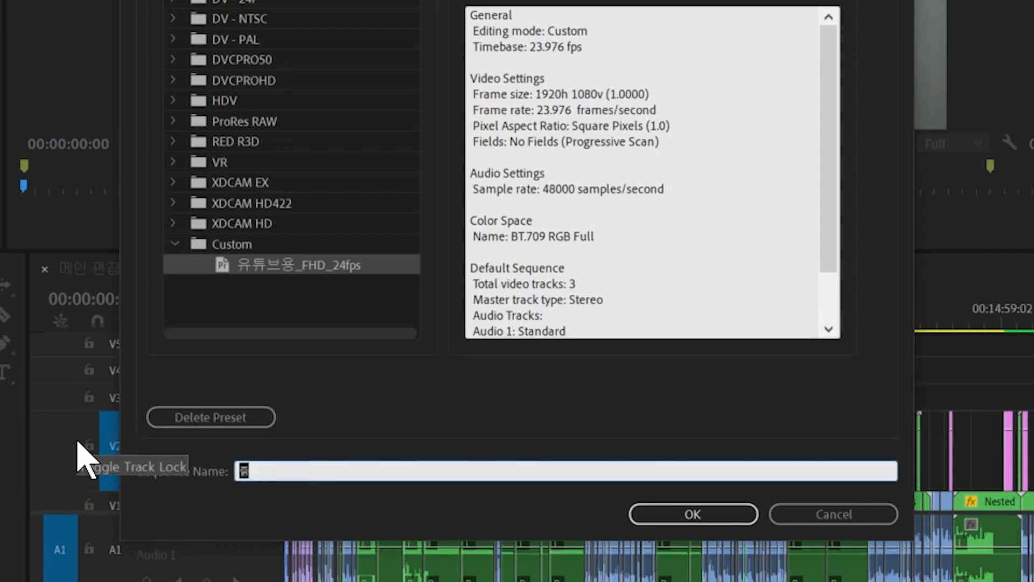
pyautogui.write('겨차')
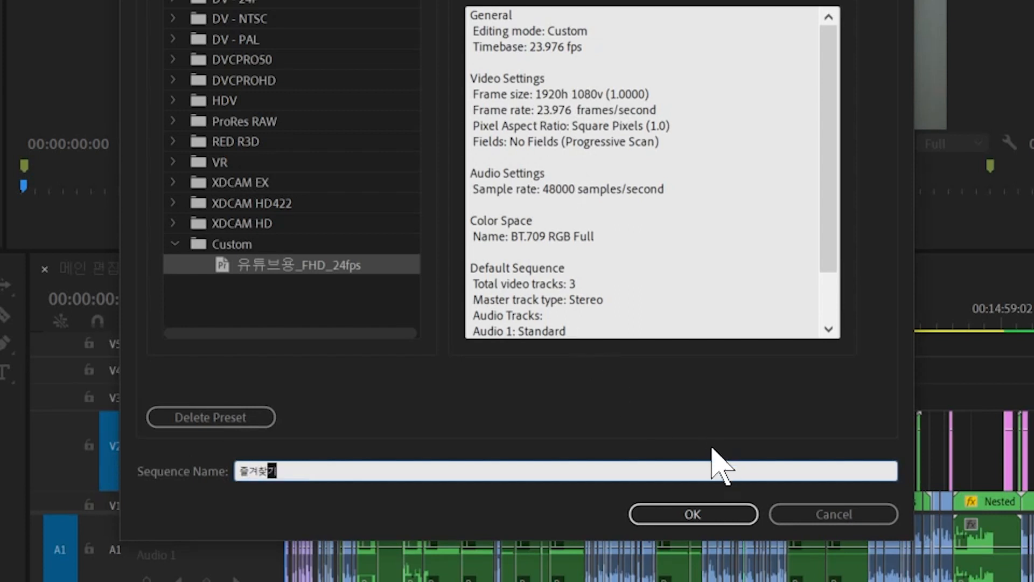
pyautogui.click(699, 514)
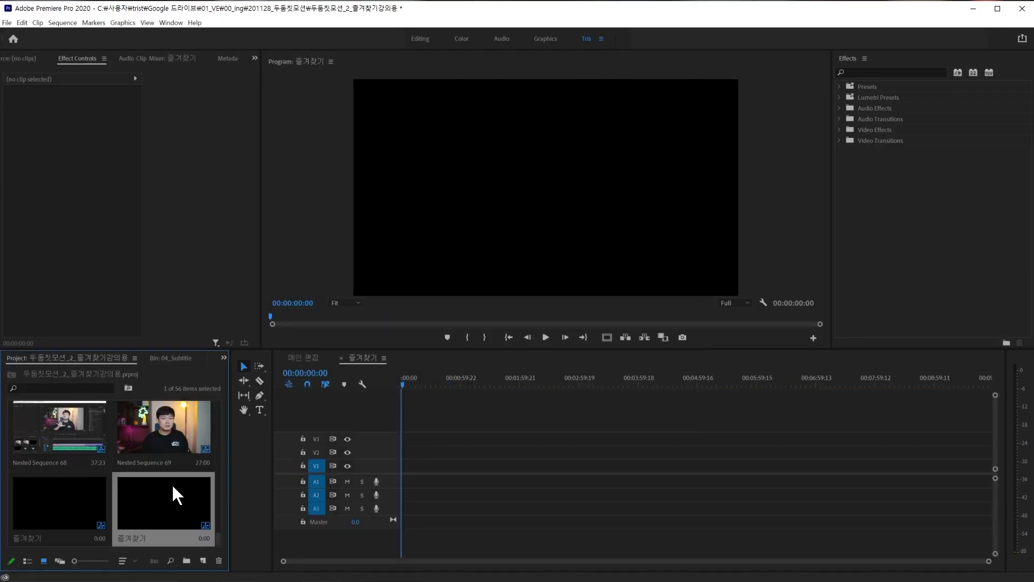
# - Copy the first color-correction adjustment layer on V2 at the start of the 메인 편집 sequence
pyautogui.click(376, 360)
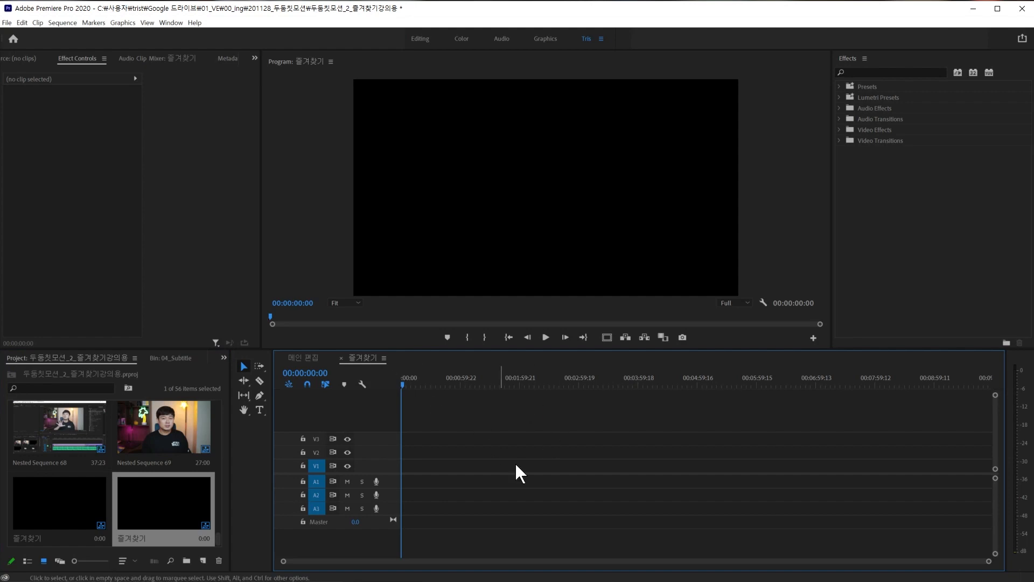
pyautogui.click(303, 358)
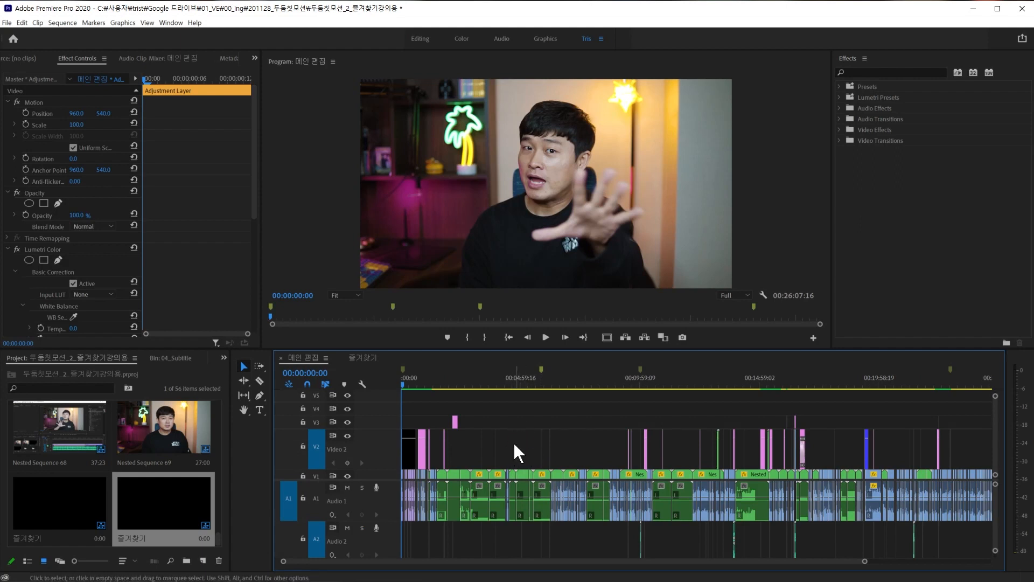
pyautogui.click(369, 356)
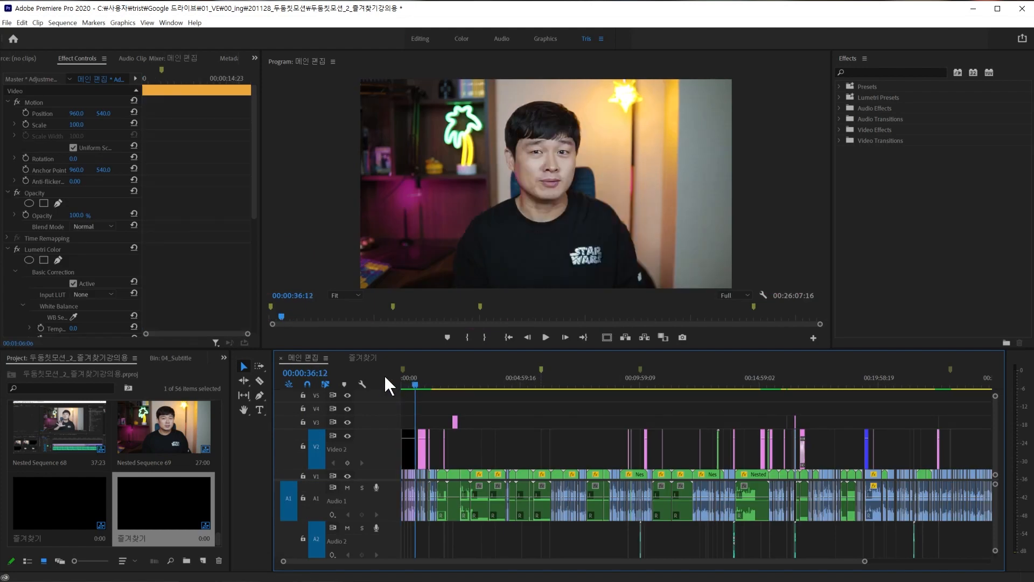
pyautogui.scroll(5, 455, 380)
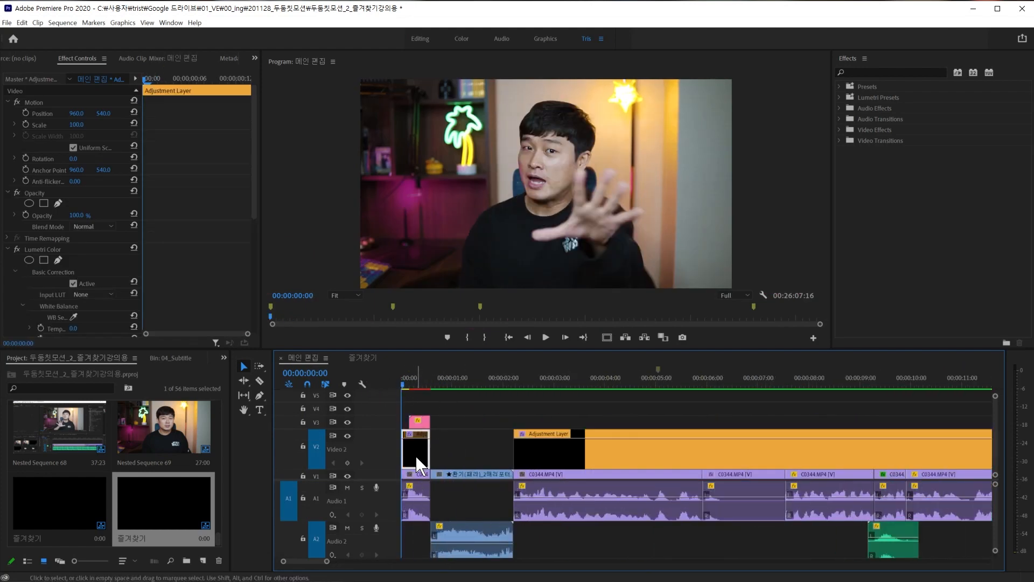
pyautogui.scroll(-8, 53, 187)
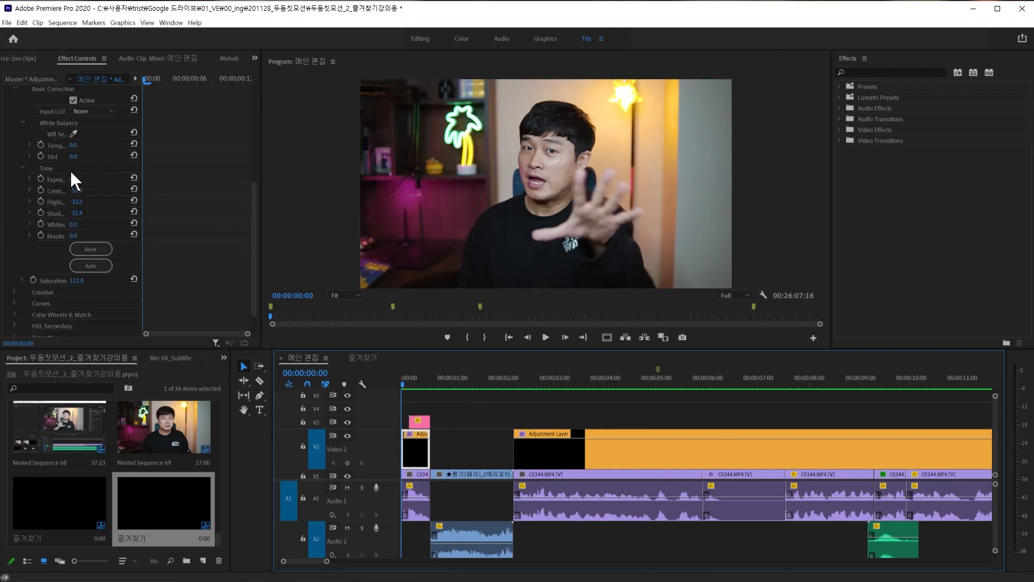
pyautogui.hscroll(1, 423, 455)
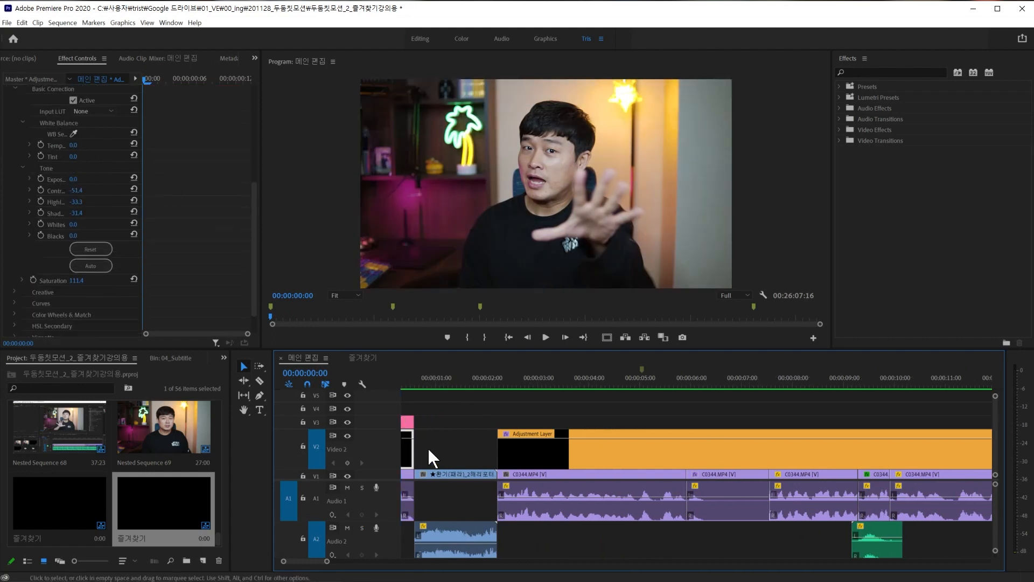
pyautogui.hscroll(3, 422, 381)
pyautogui.hscroll(-4, 415, 409)
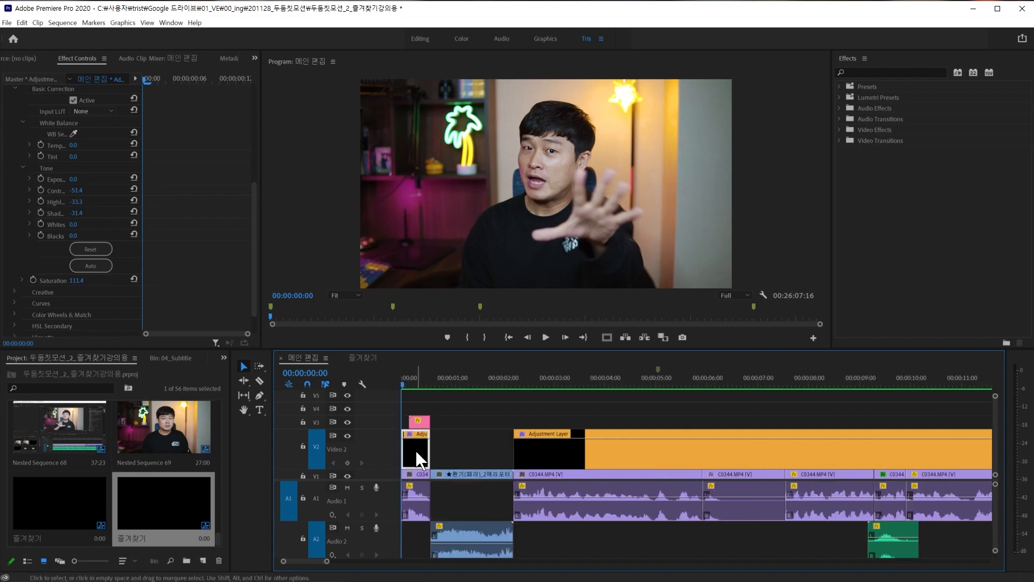
pyautogui.hotkey('ctrl', 'c')
# - Paste the adjustment layer into the 즐겨찾기 sequence at 00:00:01:05
pyautogui.click(362, 358)
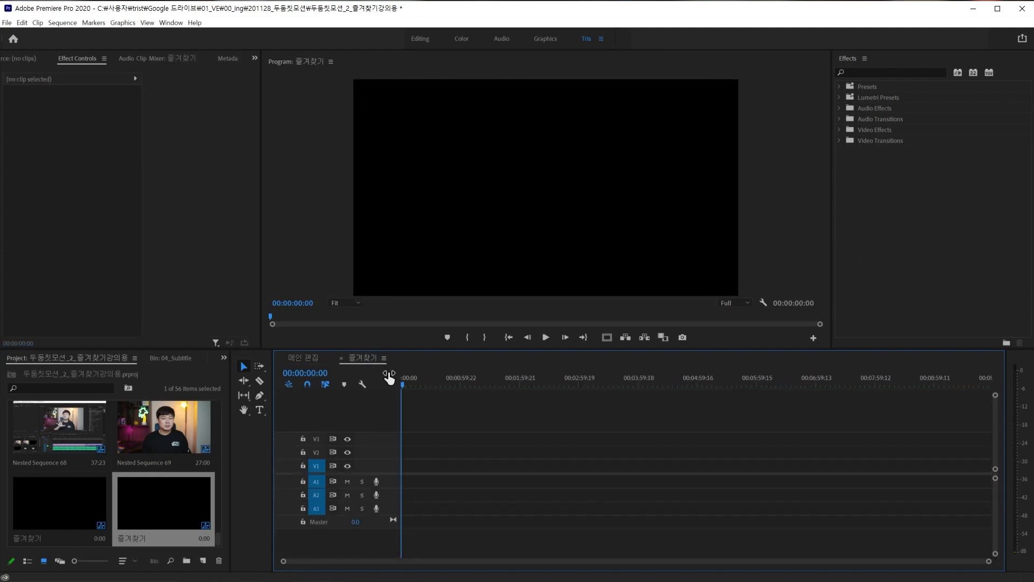
pyautogui.click(404, 382)
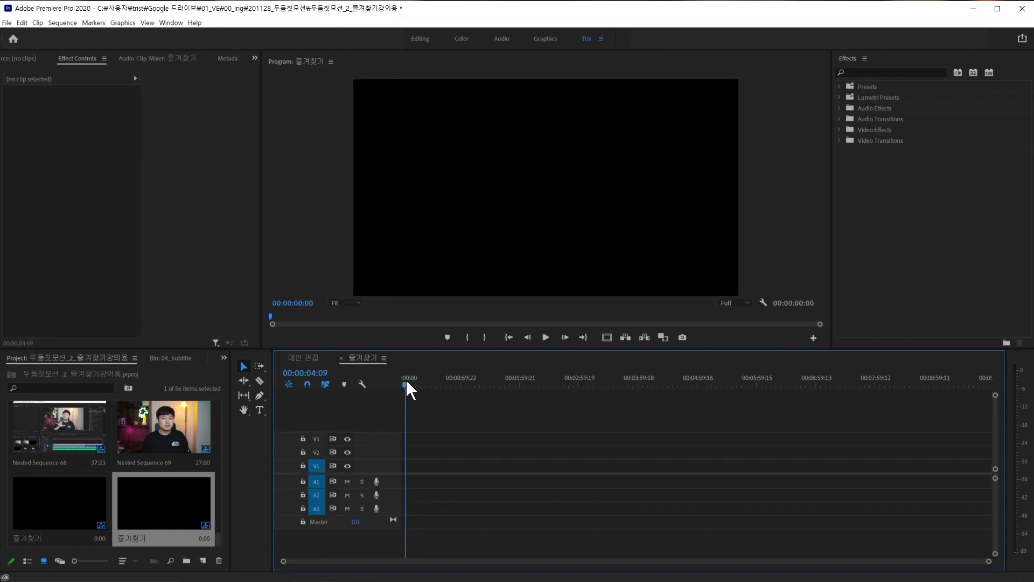
pyautogui.press('=')
pyautogui.press('=')
pyautogui.press('=')
pyautogui.press('=')
pyautogui.press('=')
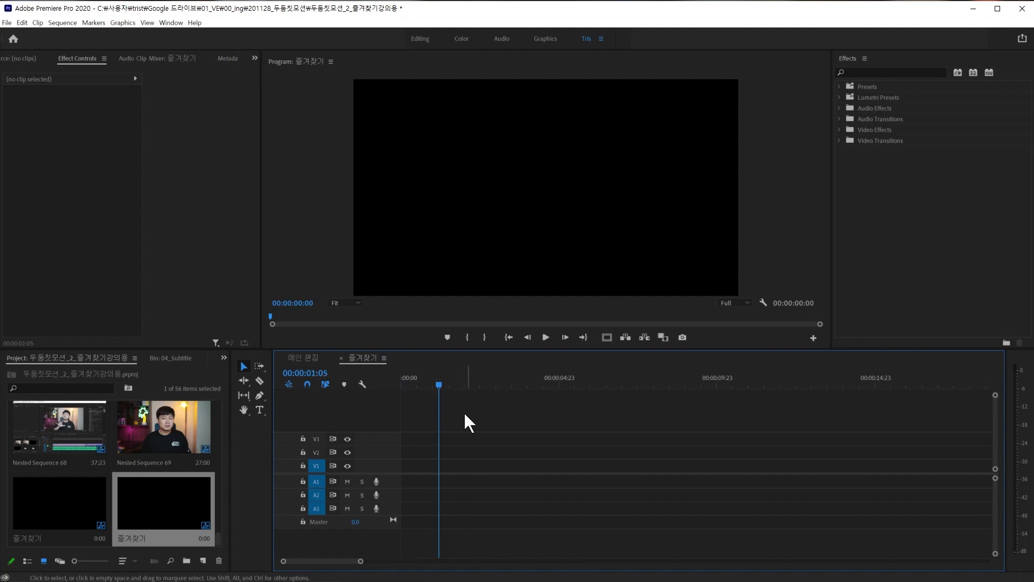
pyautogui.hotkey('ctrl', 'v')
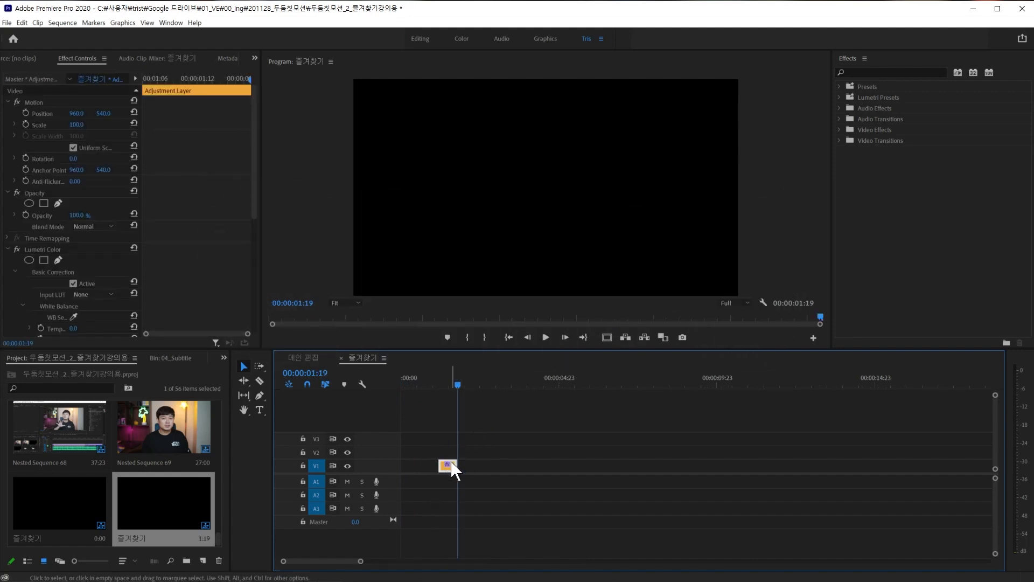
# - Find the red box shape graphic on V2 in the 메인 편집 sequence and play it from about 00:05:52:04
pyautogui.click(302, 356)
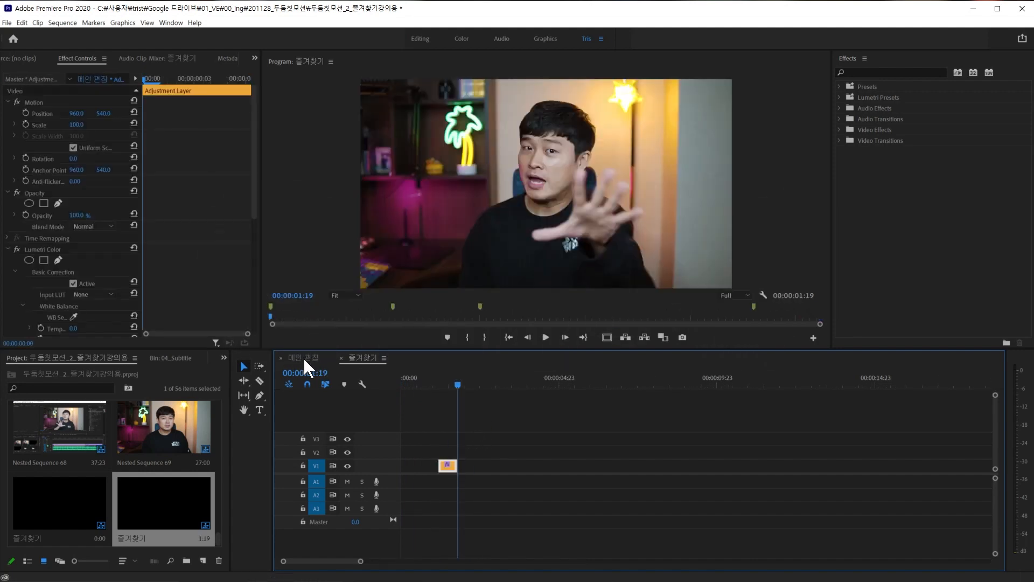
pyautogui.click(469, 411)
pyautogui.press('-')
pyautogui.press('-')
pyautogui.press('-')
pyautogui.press('-')
pyautogui.press('-')
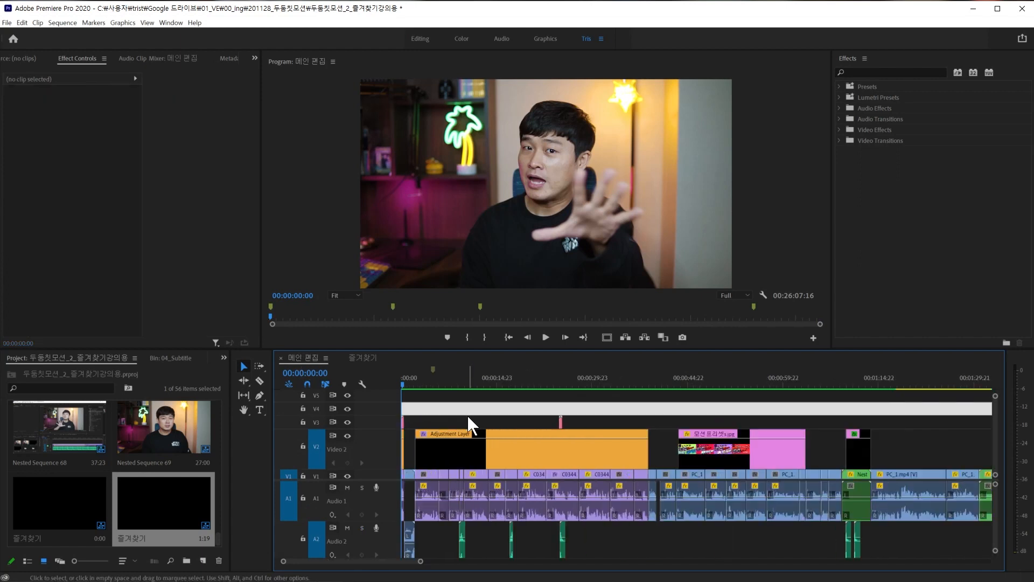
pyautogui.hotkey('ctrl', '-')
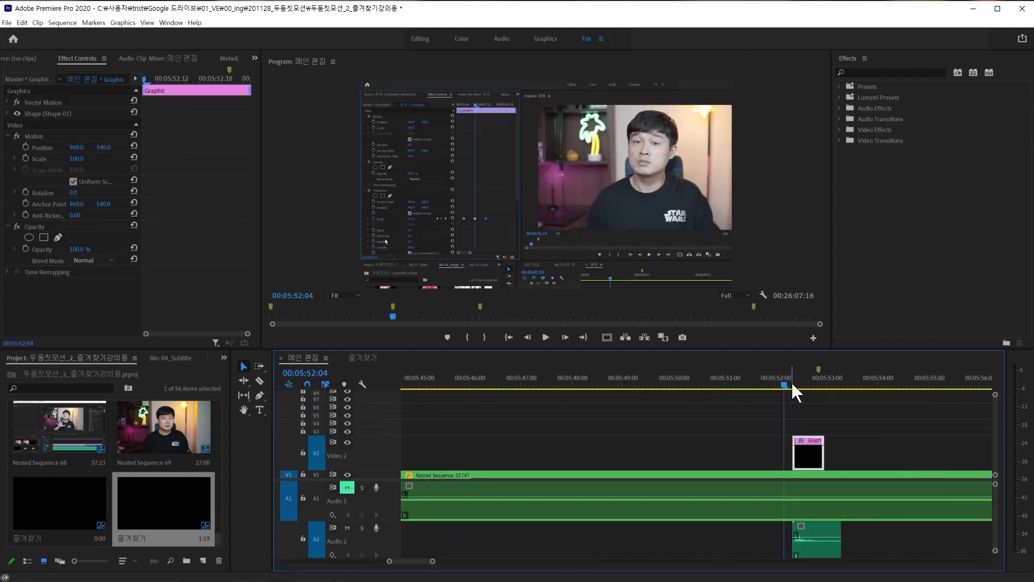
pyautogui.press('space')
pyautogui.click(807, 383)
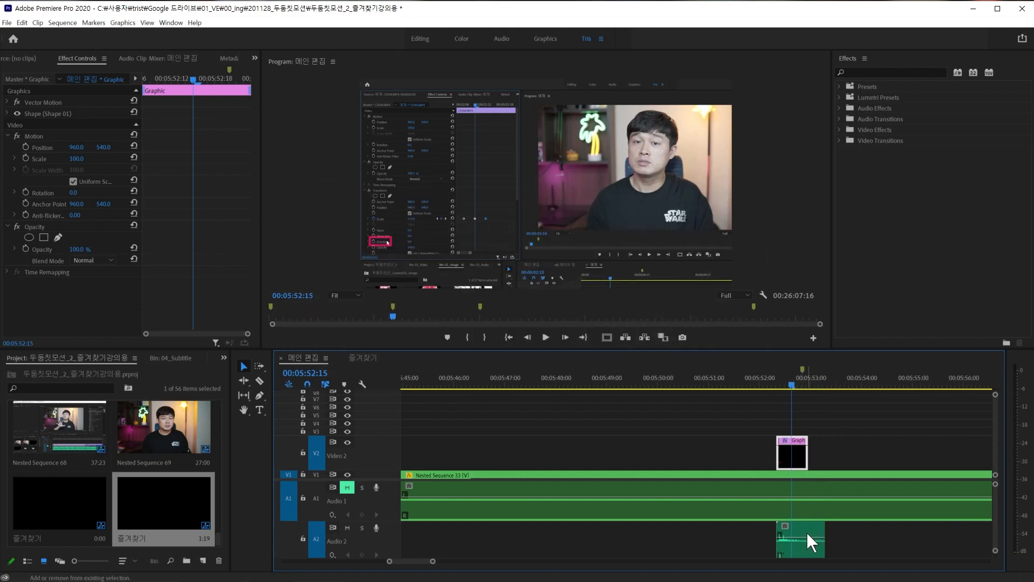
# - Copy the shape graphic together with its A2 sound effect and paste both into the 즐겨찾기 sequence at 00:00:02:06
pyautogui.hscroll(1, 806, 532)
pyautogui.keyDown('shift'); pyautogui.click(793, 540); pyautogui.keyUp('shift')
pyautogui.hscroll(1, 795, 511)
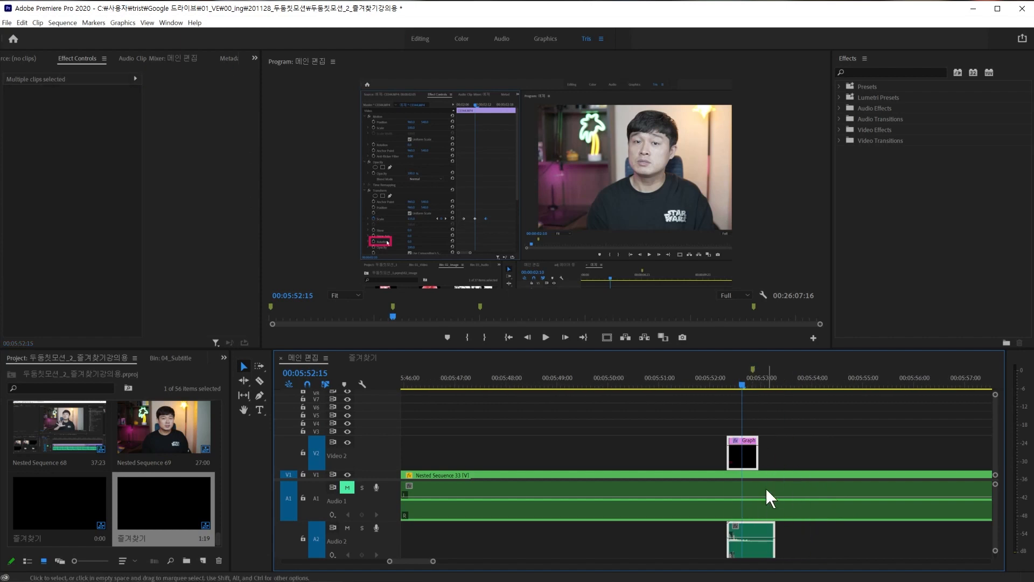
pyautogui.hotkey('ctrl', 'c')
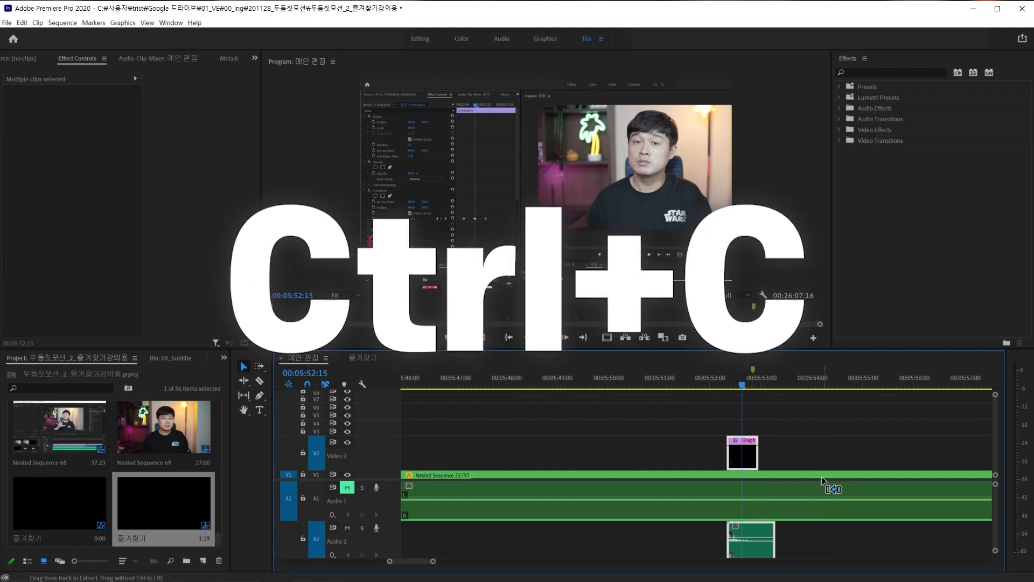
pyautogui.click(364, 357)
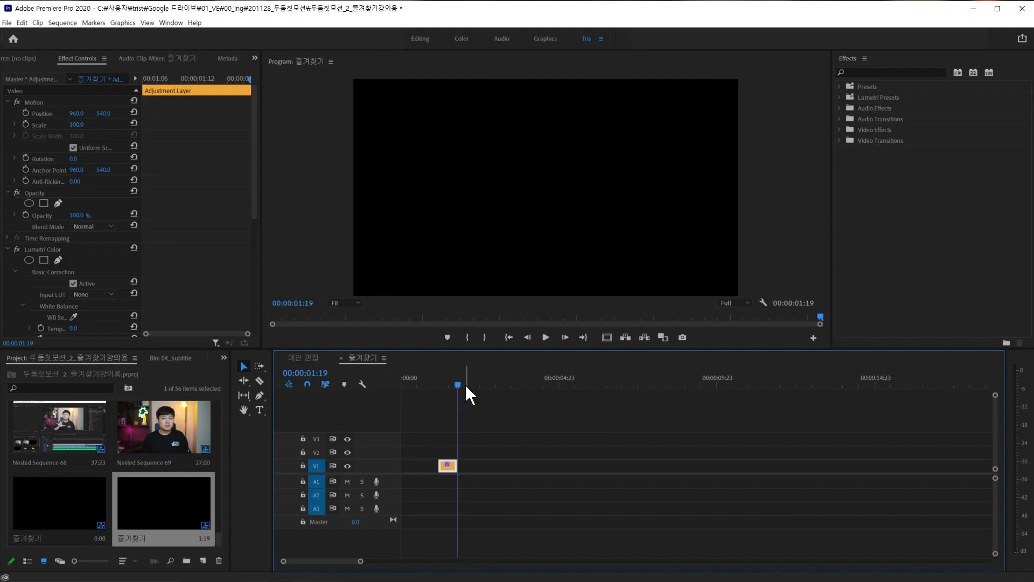
pyautogui.moveTo(467, 384); pyautogui.dragTo(473, 383)
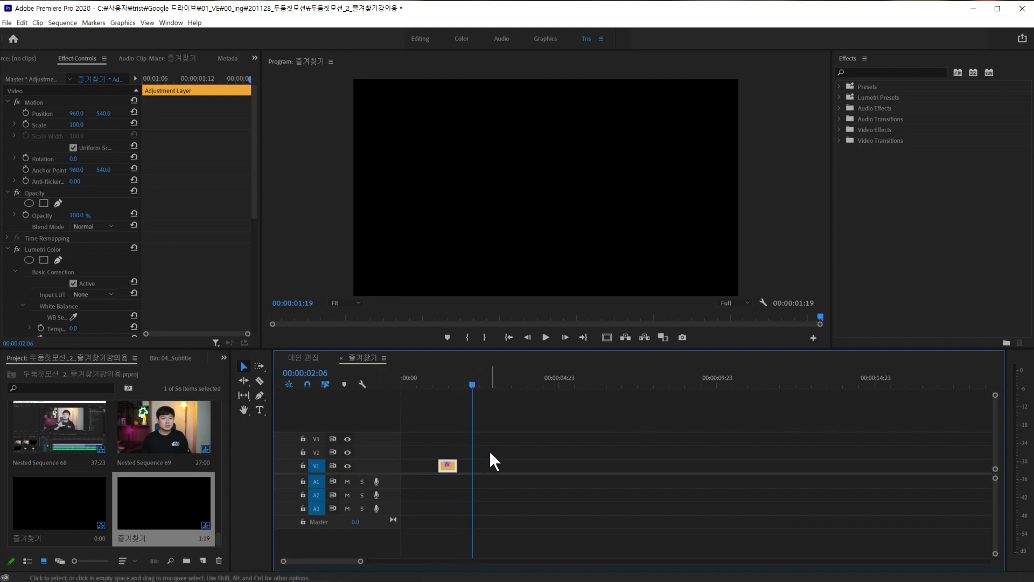
pyautogui.hotkey('ctrl', 'v')
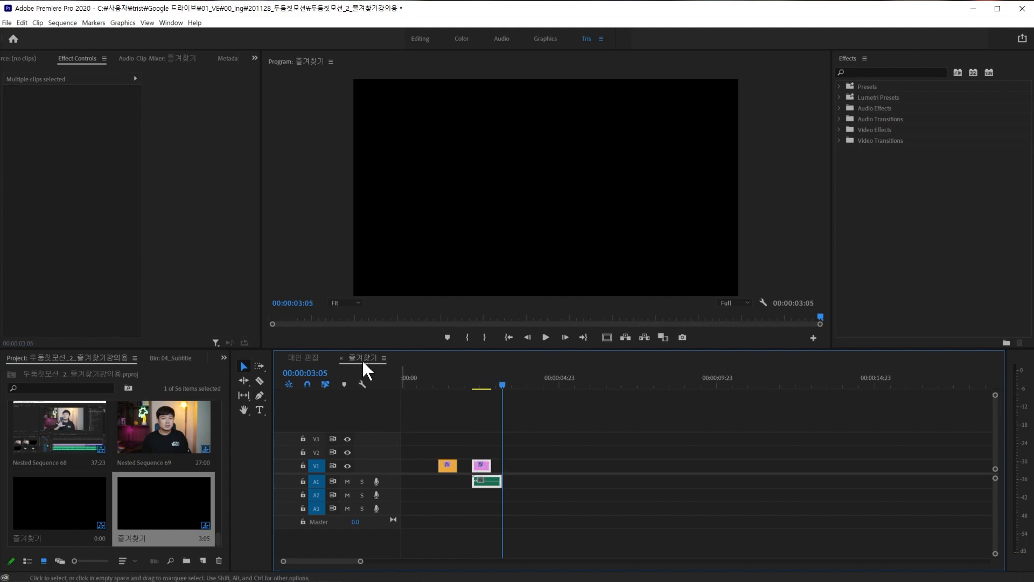
# - Find the large text clips on V2 in the 메인 편집 sequence and play them from about 00:10:00:15
pyautogui.click(305, 357)
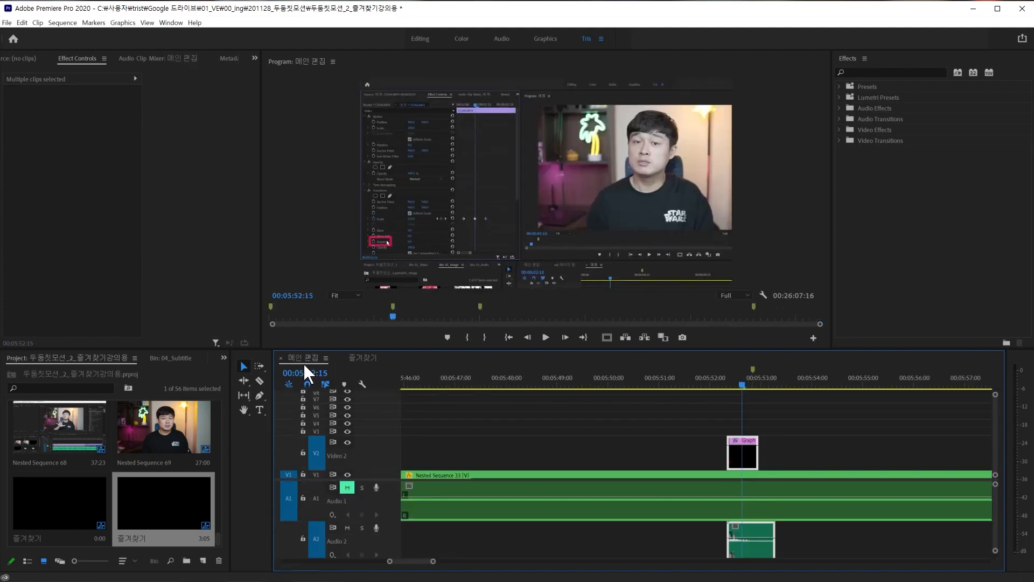
pyautogui.press('Up')
pyautogui.press('-')
pyautogui.press('-')
pyautogui.press('-')
pyautogui.press('-')
pyautogui.moveTo(484, 561); pyautogui.dragTo(549, 573)
pyautogui.click(633, 385)
pyautogui.press('=')
pyautogui.press('=')
pyautogui.press('=')
pyautogui.click(730, 502)
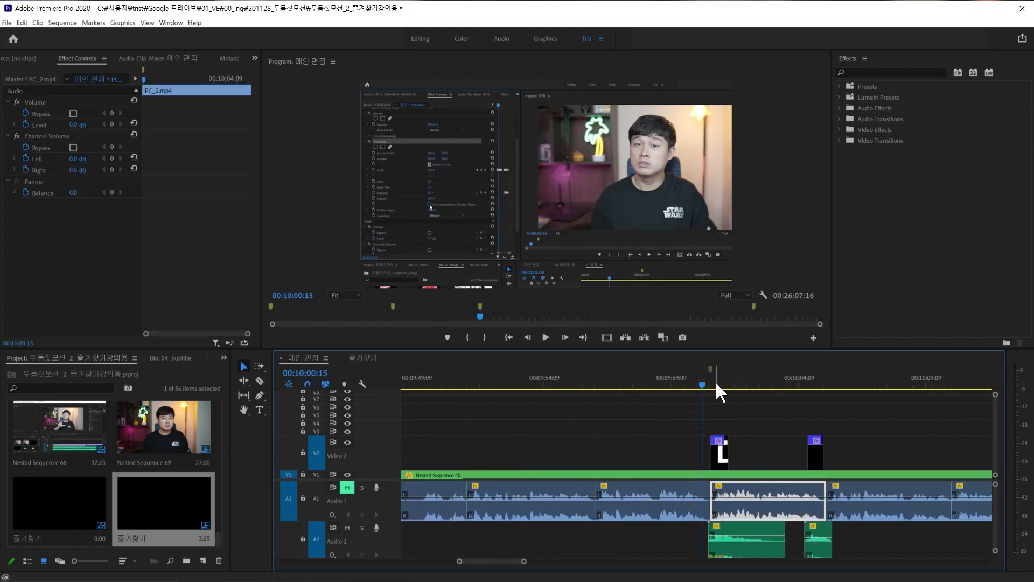
pyautogui.press('space')
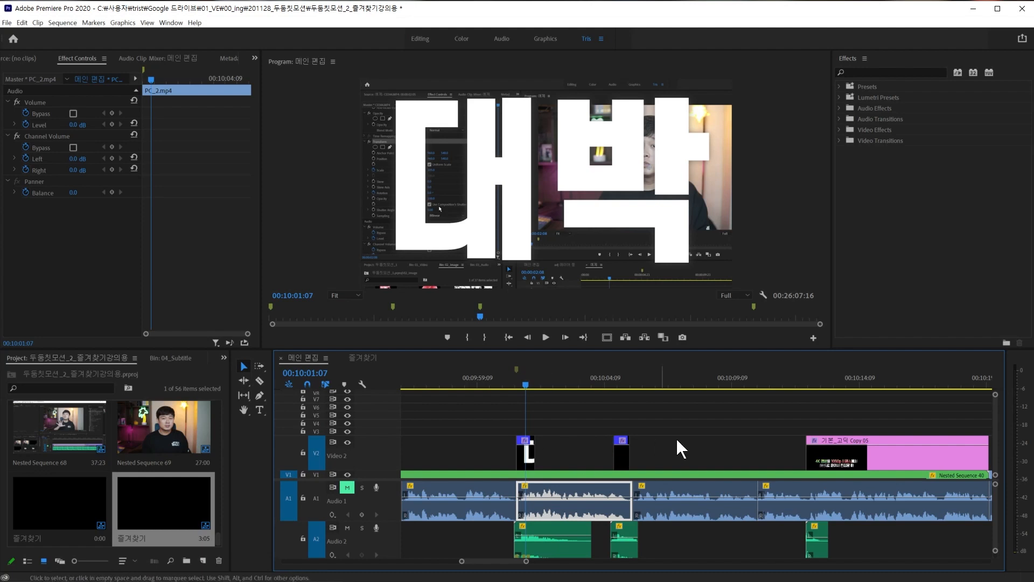
# - Copy the two large text clips with their two A2 sound effects into the 즐겨찾기 sequence at 00:00:03:13
pyautogui.moveTo(724, 417); pyautogui.dragTo(475, 457)
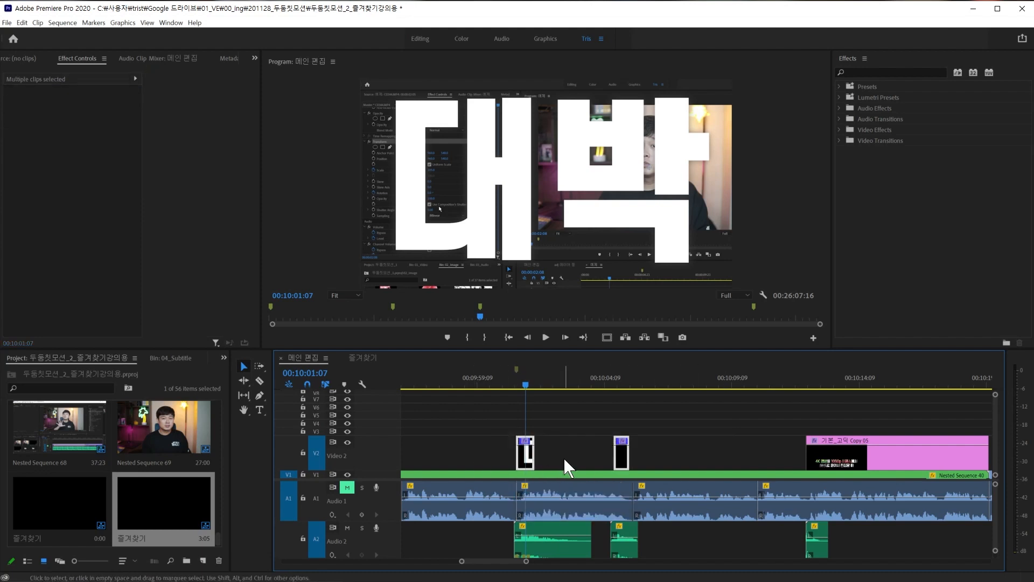
pyautogui.moveTo(700, 538); pyautogui.dragTo(492, 552)
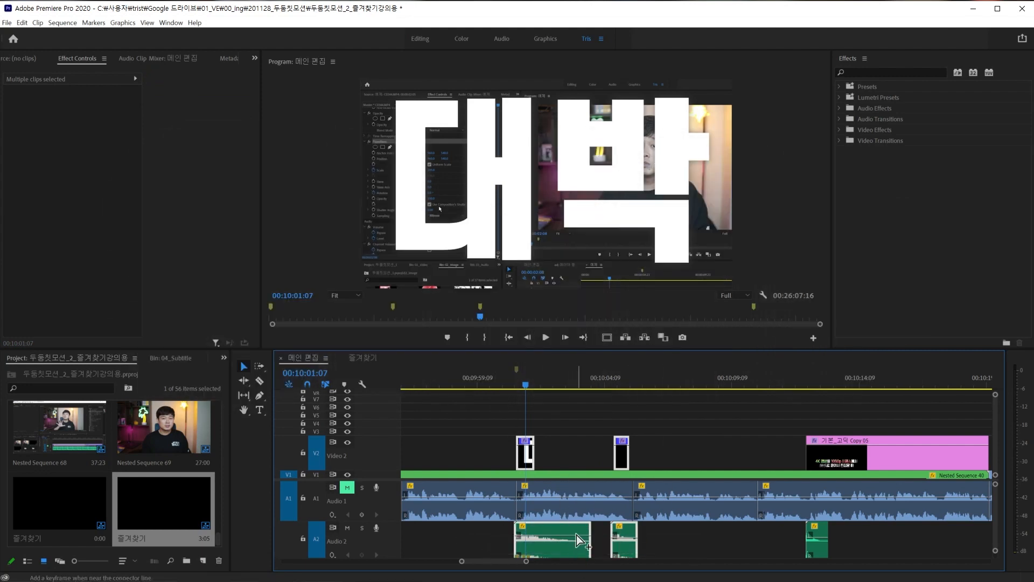
pyautogui.click(363, 358)
pyautogui.click(512, 385)
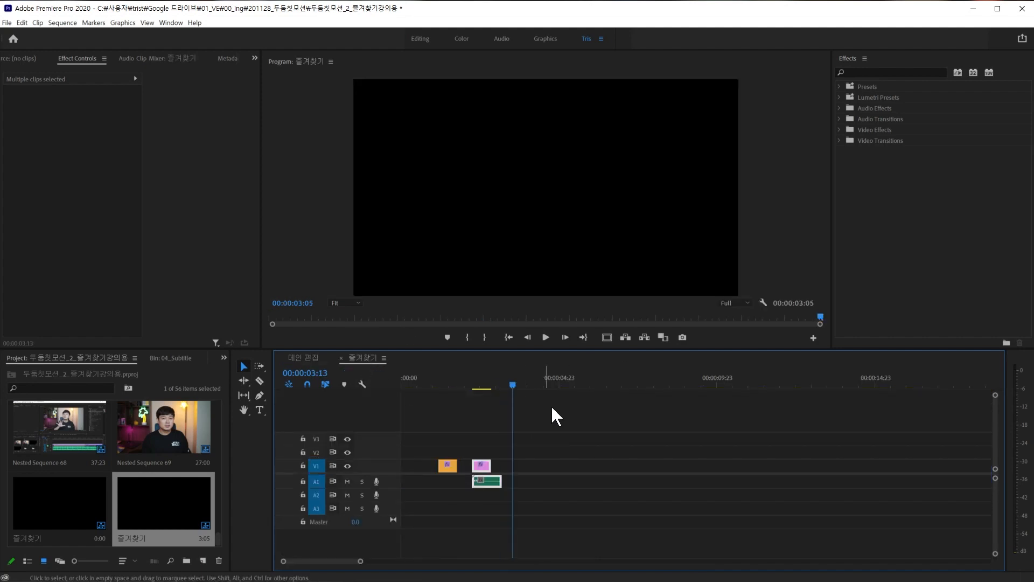
pyautogui.hotkey('ctrl', 'v')
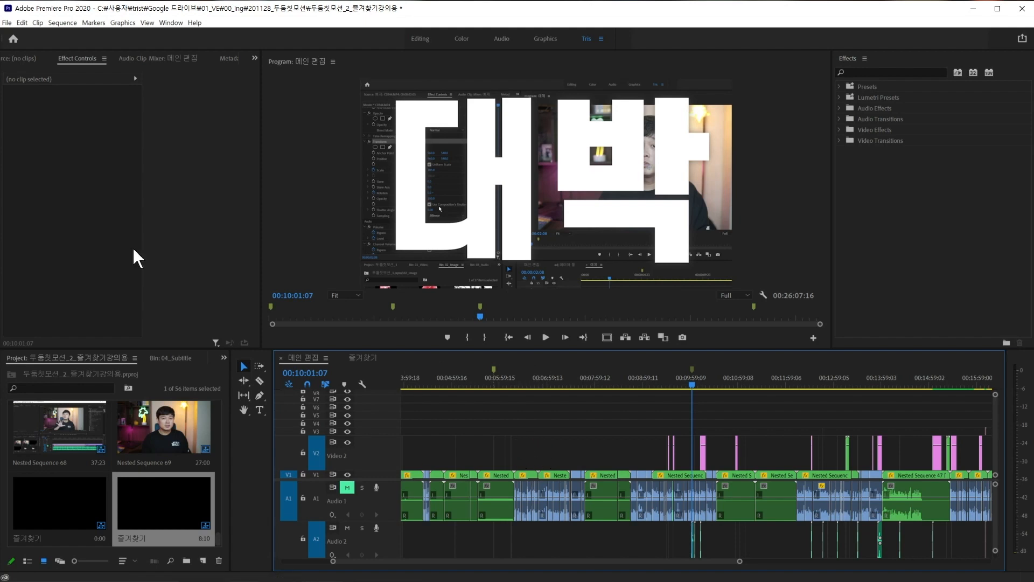
# - Open the autumn video project numbered 1 from the 201110 folder, and close Nested Sequence 20 and the first project's 메인 편집 sequence
pyautogui.click(7, 23)
pyautogui.click(58, 46)
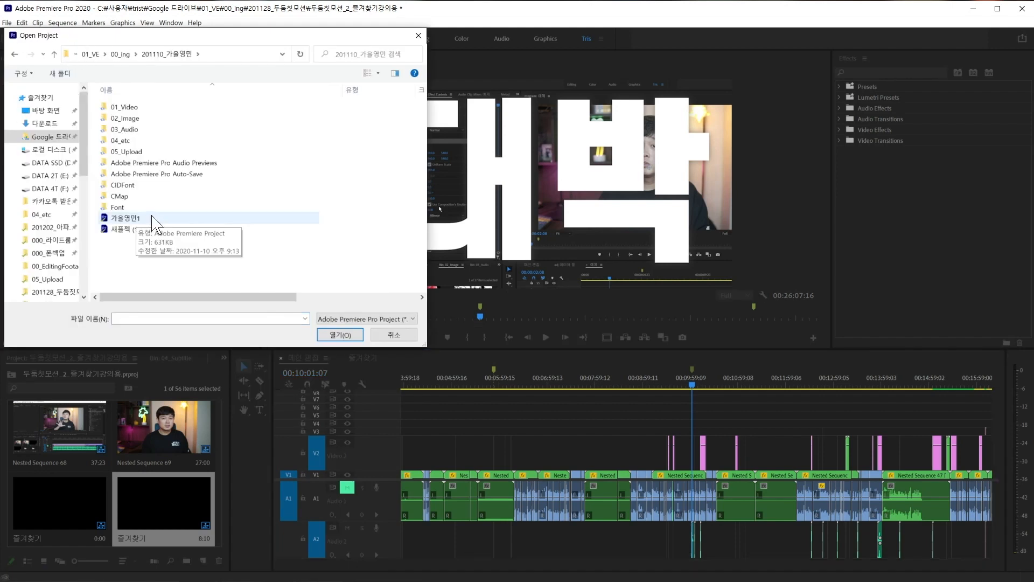
pyautogui.doubleClick(152, 217)
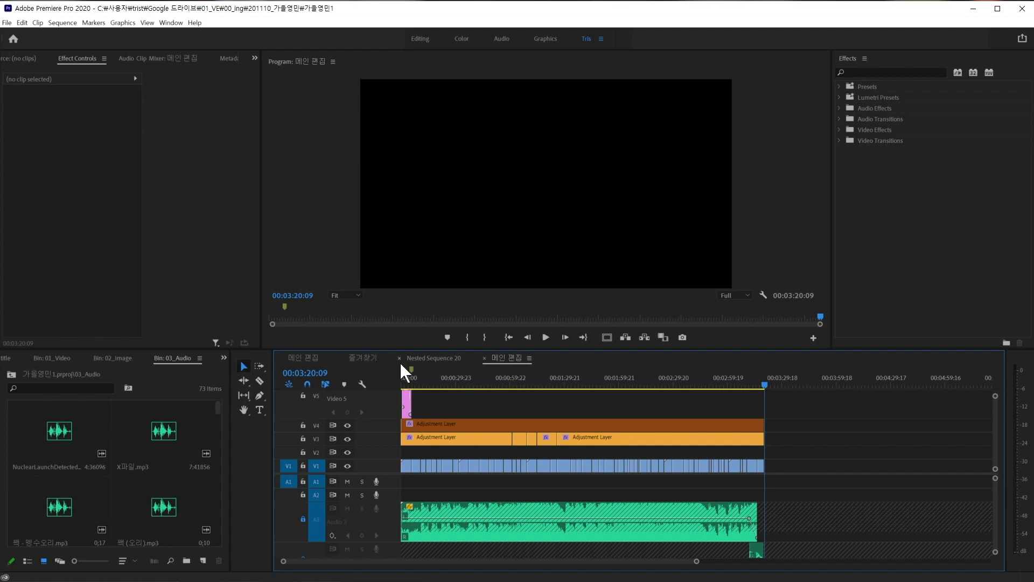
pyautogui.click(399, 357)
pyautogui.click(280, 358)
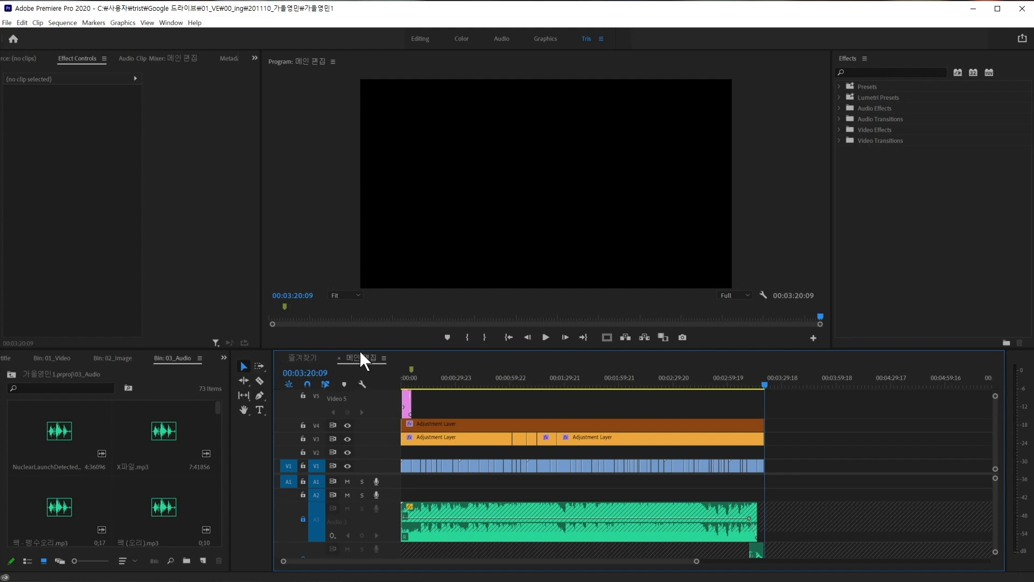
# - Select the cropped adjustment layer on V4 and play the 메인 편집 sequence from about 00:01:18
pyautogui.click(450, 424)
pyautogui.click(540, 381)
pyautogui.press('space')
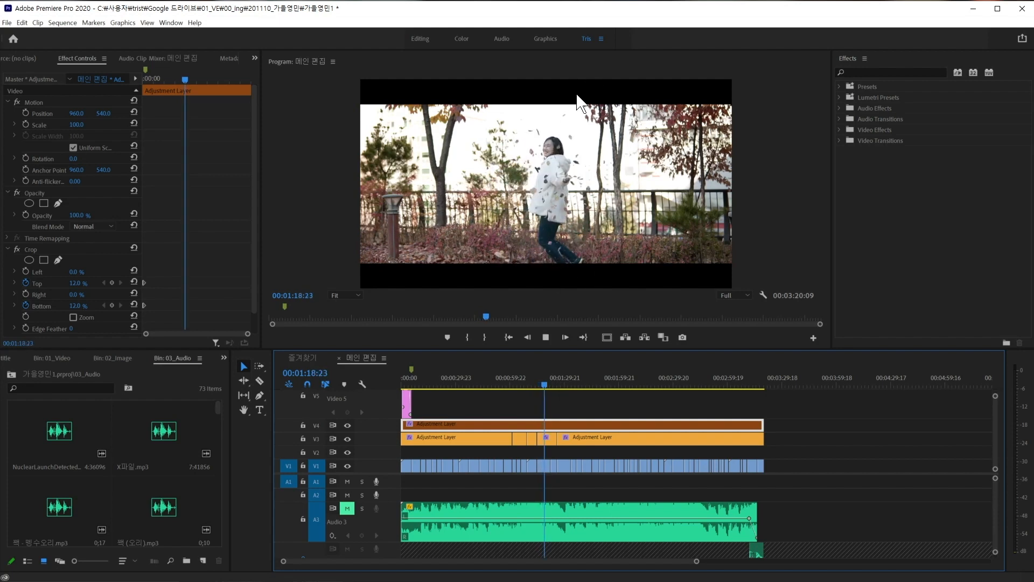
# - Stop playback and copy the cropped adjustment layer from V4 into the 즐겨찾기 sequence at about 00:00:09:00
pyautogui.press('space')
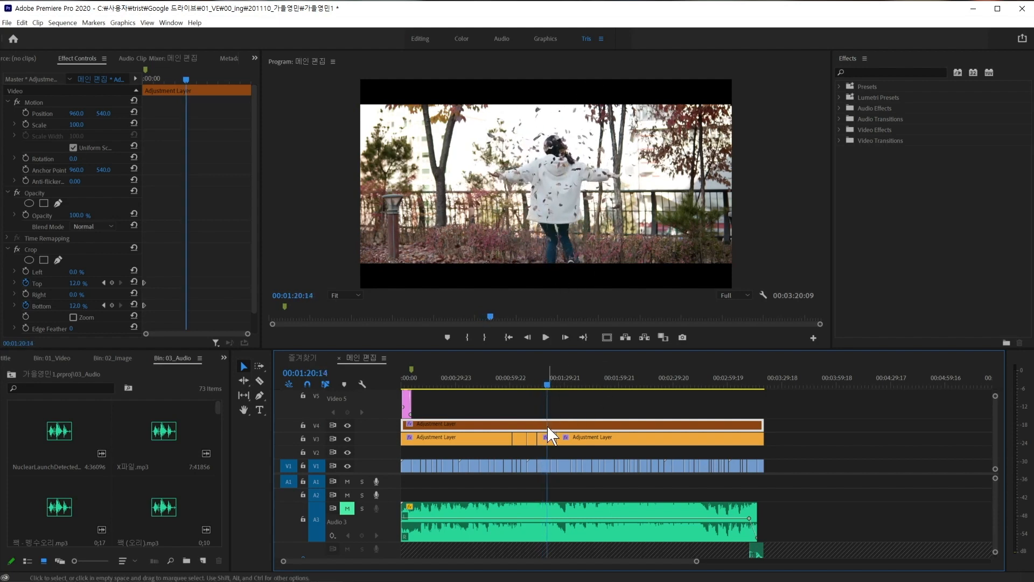
pyautogui.click(31, 249)
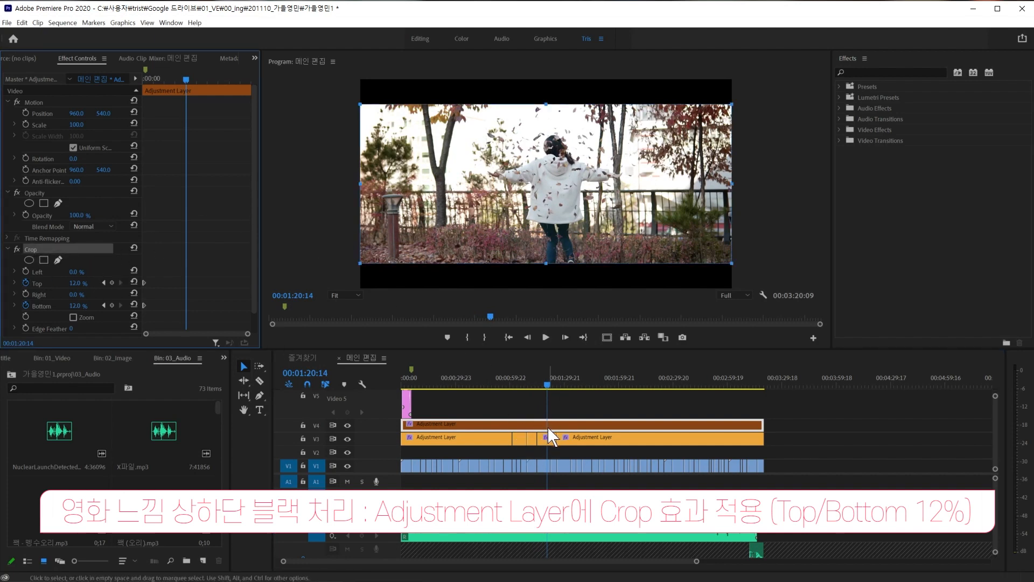
pyautogui.click(562, 424)
pyautogui.hotkey('ctrl', 'c')
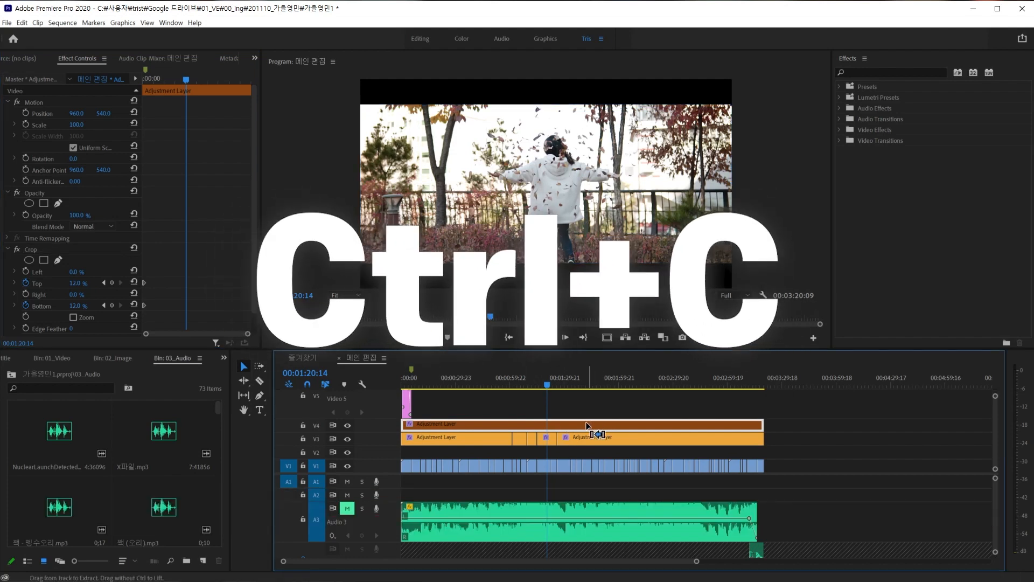
pyautogui.click(293, 355)
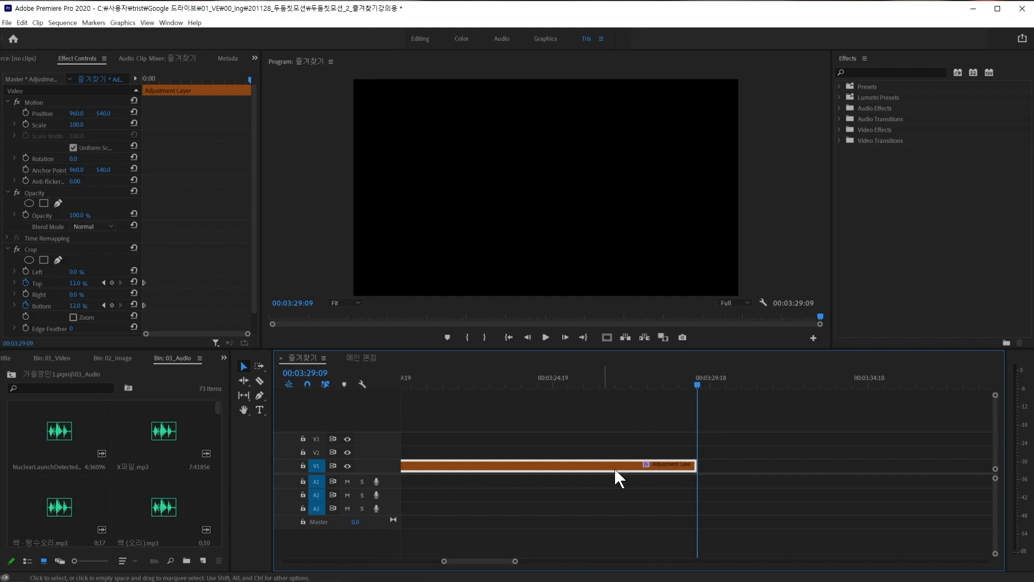
# - Split the pasted adjustment layer shortly after its start and delete the long remainder
pyautogui.press('-')
pyautogui.press('-')
pyautogui.press('-')
pyautogui.press('-')
pyautogui.press('-')
pyautogui.press('-')
pyautogui.press('c')
pyautogui.press('v')
pyautogui.press('c')
pyautogui.click(413, 467)
pyautogui.press('v')
pyautogui.click(427, 466)
pyautogui.press('Delete')
# - Trim the end of the remaining cropped adjustment layer to about 00:00:10:02
pyautogui.click(411, 384)
pyautogui.press('=')
pyautogui.press('=')
pyautogui.press('=')
pyautogui.press('=')
pyautogui.press('=')
pyautogui.moveTo(747, 468); pyautogui.dragTo(621, 469)
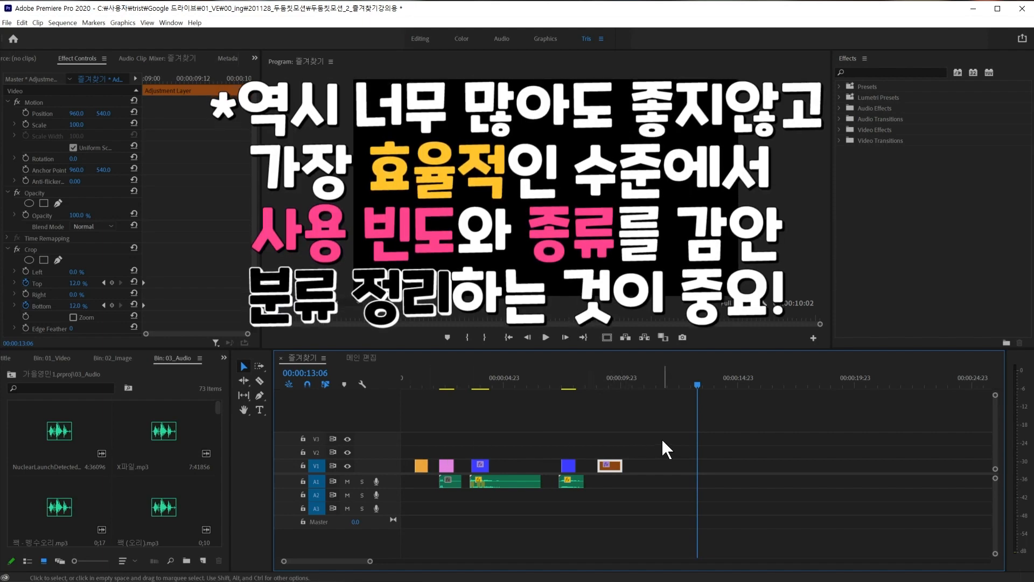
# - Rearrange the 즐겨찾기 clips so the cropped adjustment layer directly follows the first adjustment layer, ahead of the graphic and text clips
pyautogui.moveTo(671, 433); pyautogui.dragTo(530, 474)
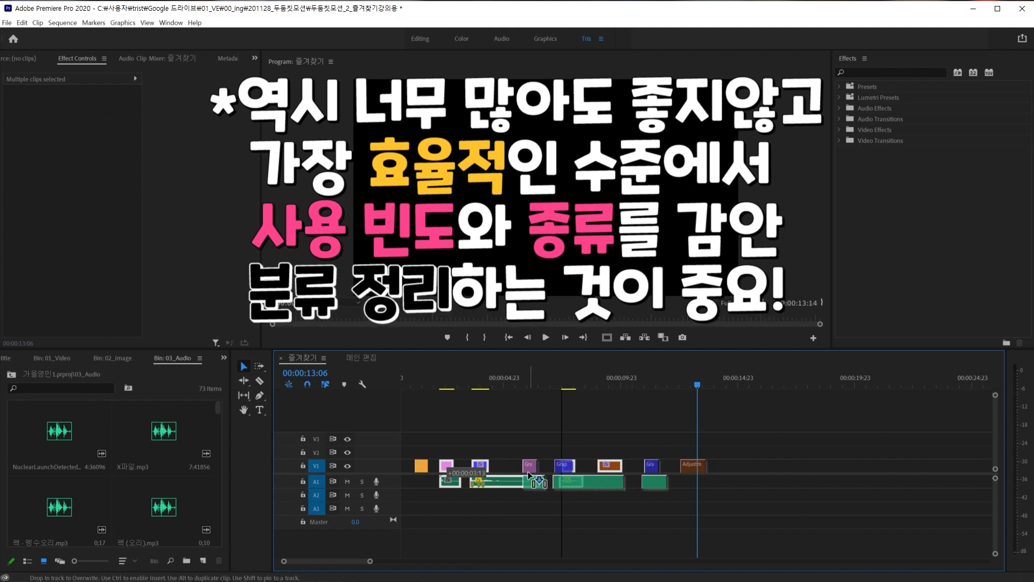
pyautogui.moveTo(692, 466); pyautogui.dragTo(653, 485)
pyautogui.moveTo(530, 469); pyautogui.dragTo(470, 466)
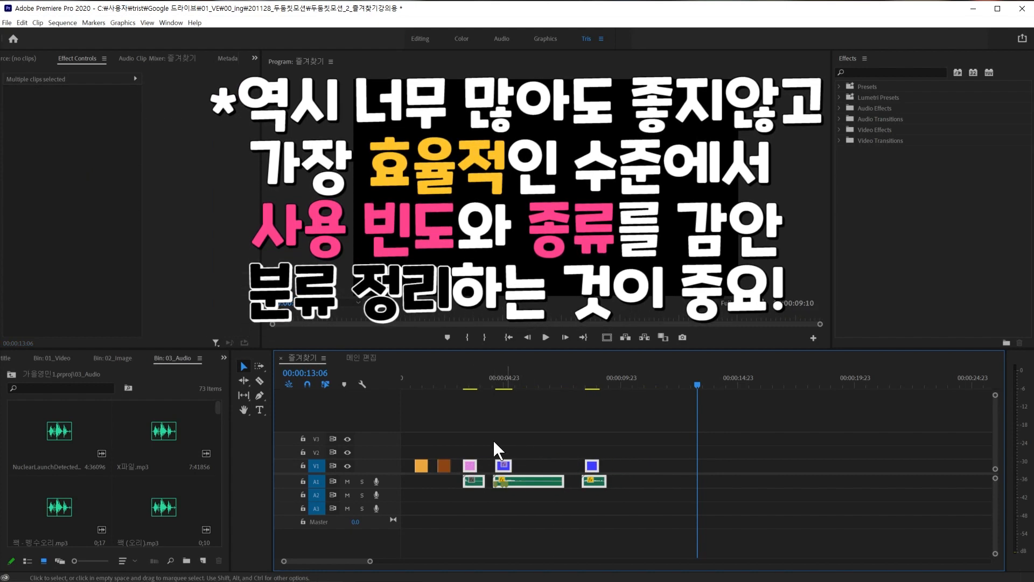
# - Tighten the gaps between the graphic and text clips with their sound effects so the sequence ends at about 00:00:07:16
pyautogui.click(548, 467)
pyautogui.moveTo(559, 485); pyautogui.dragTo(532, 485)
pyautogui.moveTo(655, 443); pyautogui.dragTo(550, 465)
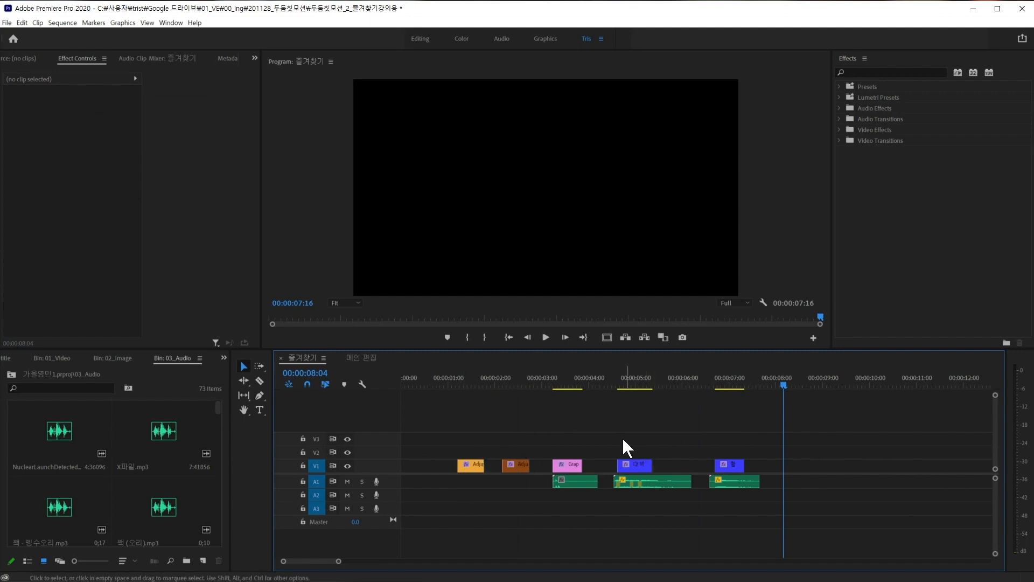
# - Examine the adjustment layers, graphic and 대박 and 헐 text clips in the 즐겨찾기 sequence along with their label colors
pyautogui.click(474, 384)
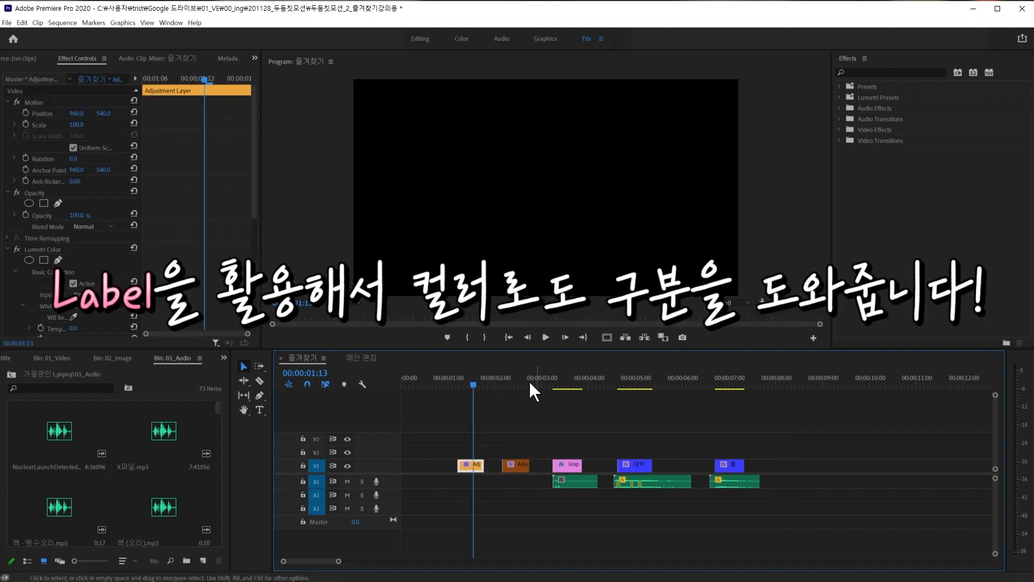
pyautogui.click(512, 383)
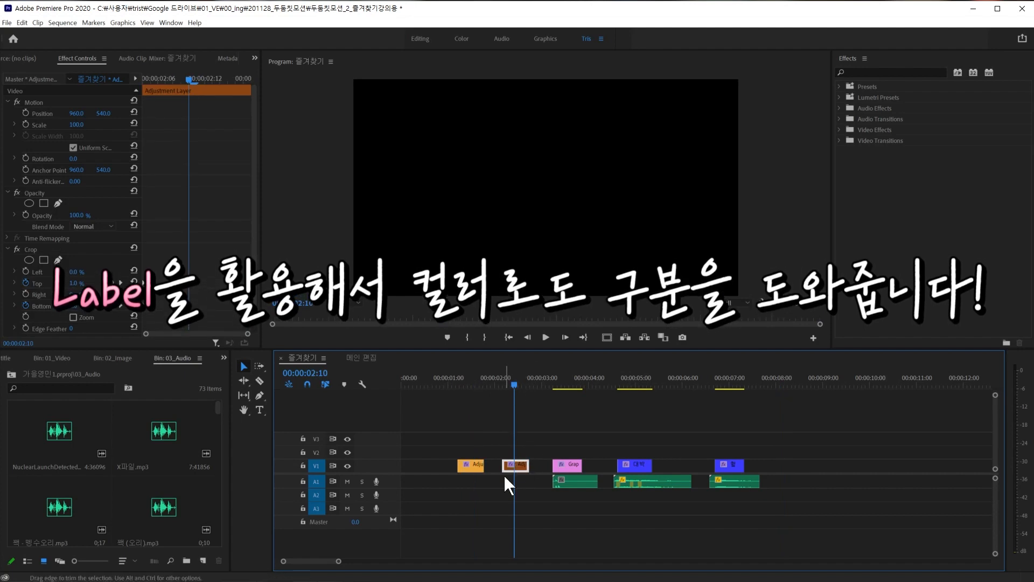
pyautogui.click(566, 465)
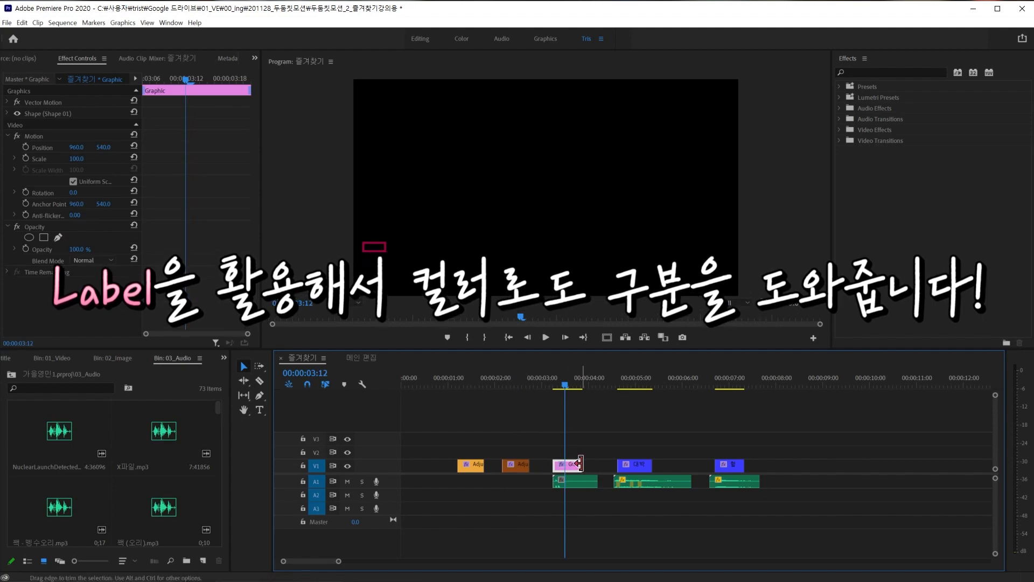
pyautogui.click(641, 465)
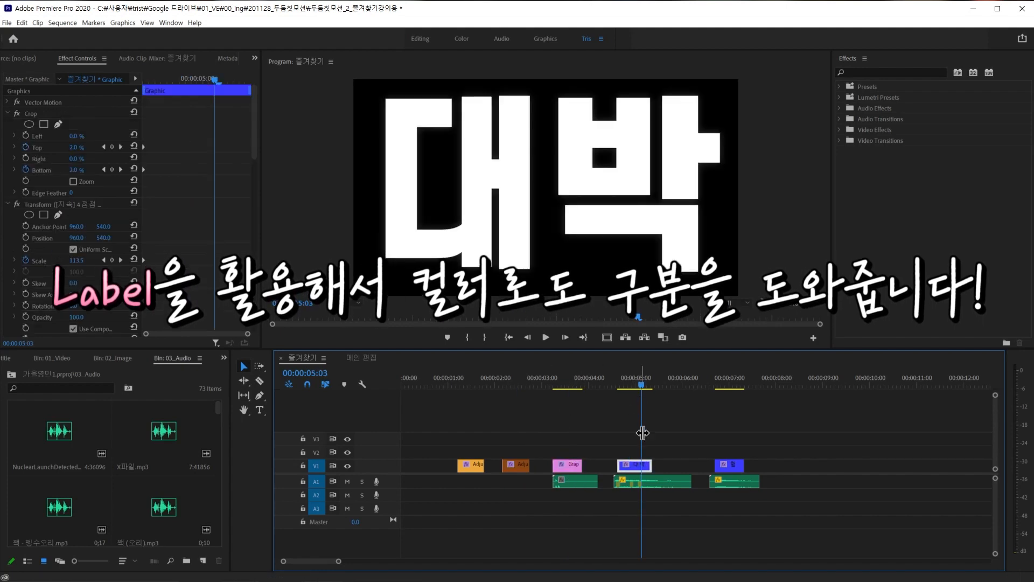
pyautogui.click(727, 464)
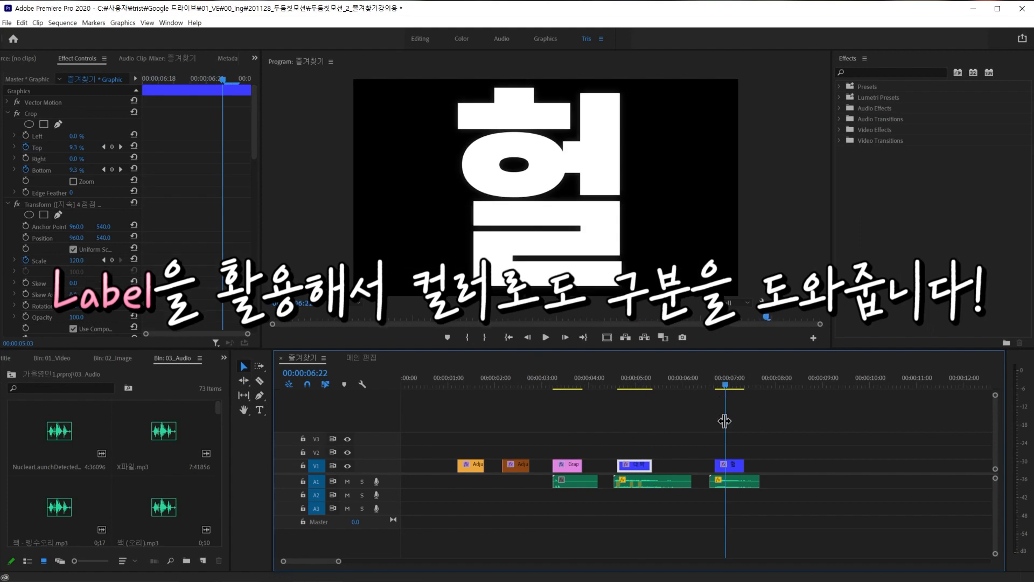
pyautogui.rightClick(731, 465)
pyautogui.moveTo(774, 376)
pyautogui.click(683, 423)
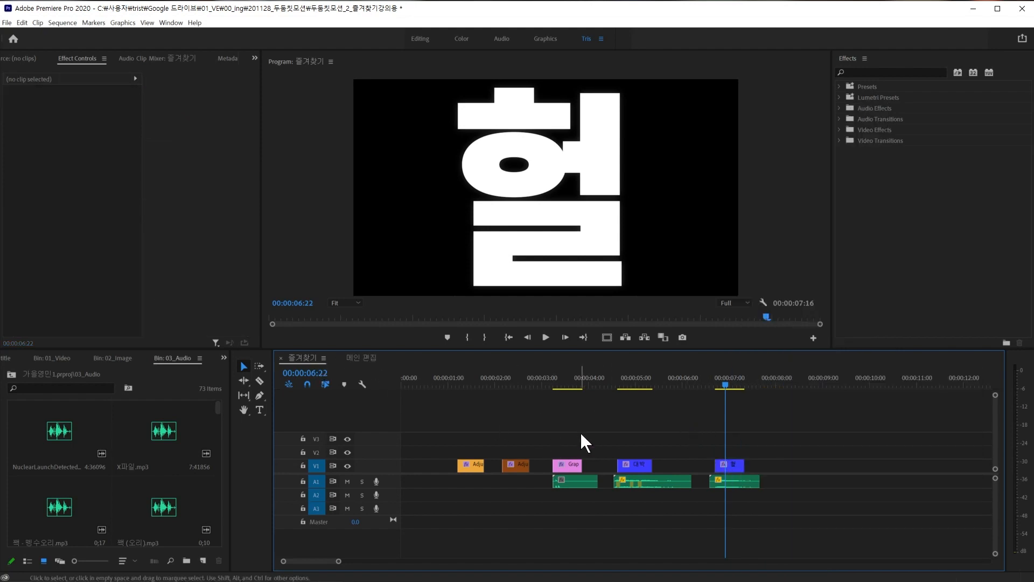
pyautogui.click(640, 379)
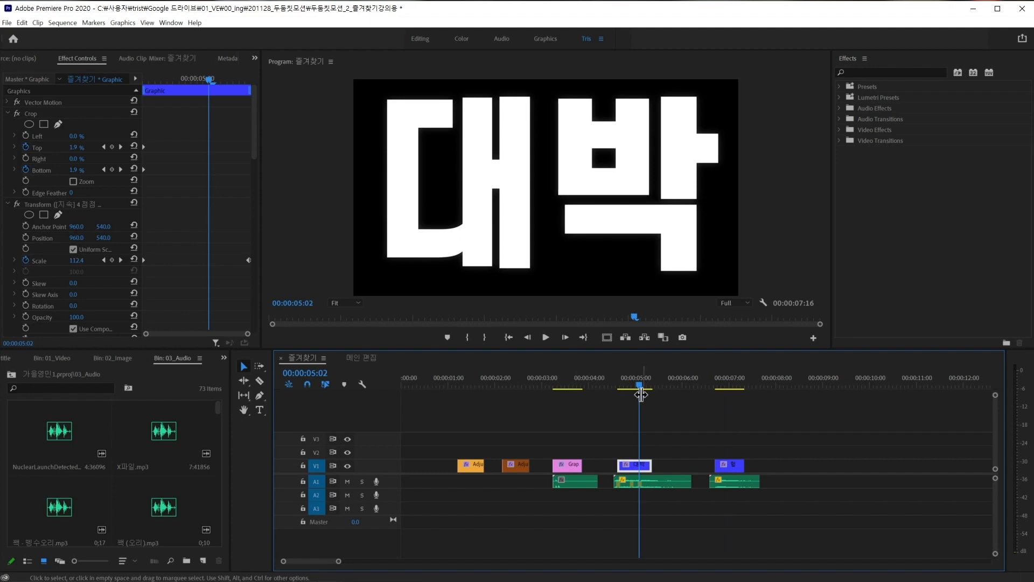
pyautogui.click(567, 380)
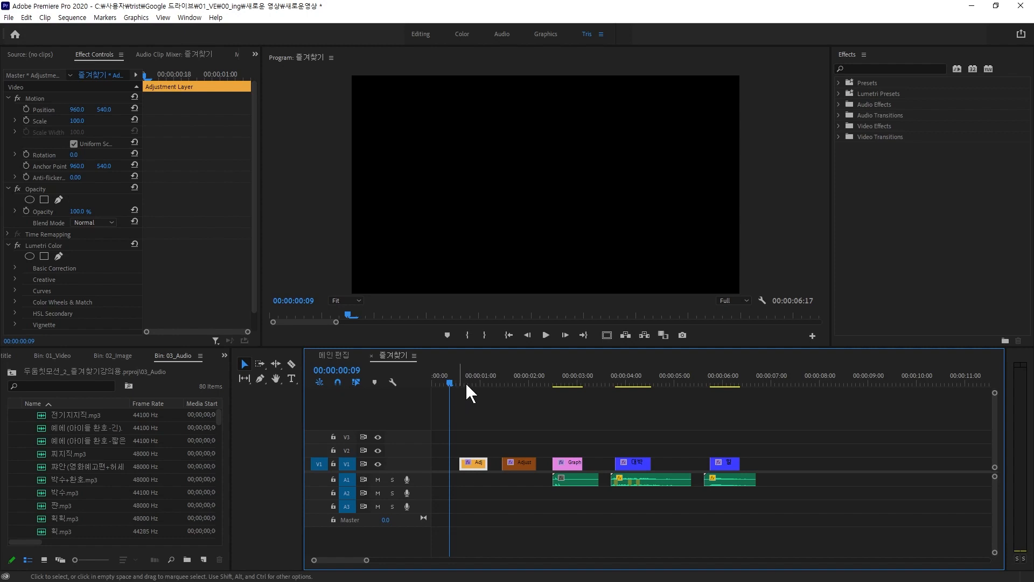
# - Add a red chapter marker named 조정 레이어 at 00:00:00:09 with a 00:00:03:00 duration, and shorten it to end at about 00:00:02:07
pyautogui.rightClick(460, 377)
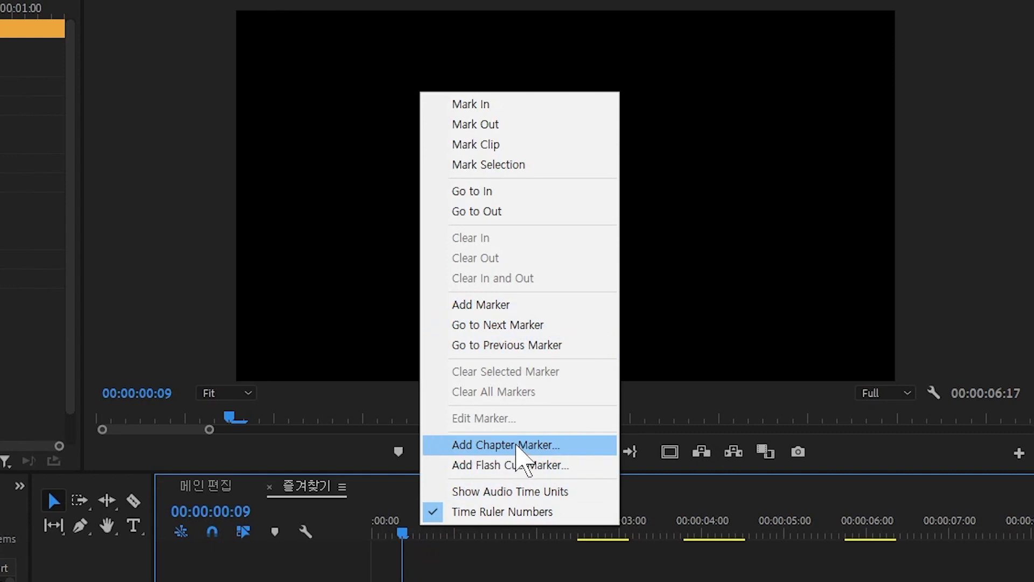
pyautogui.click(505, 445)
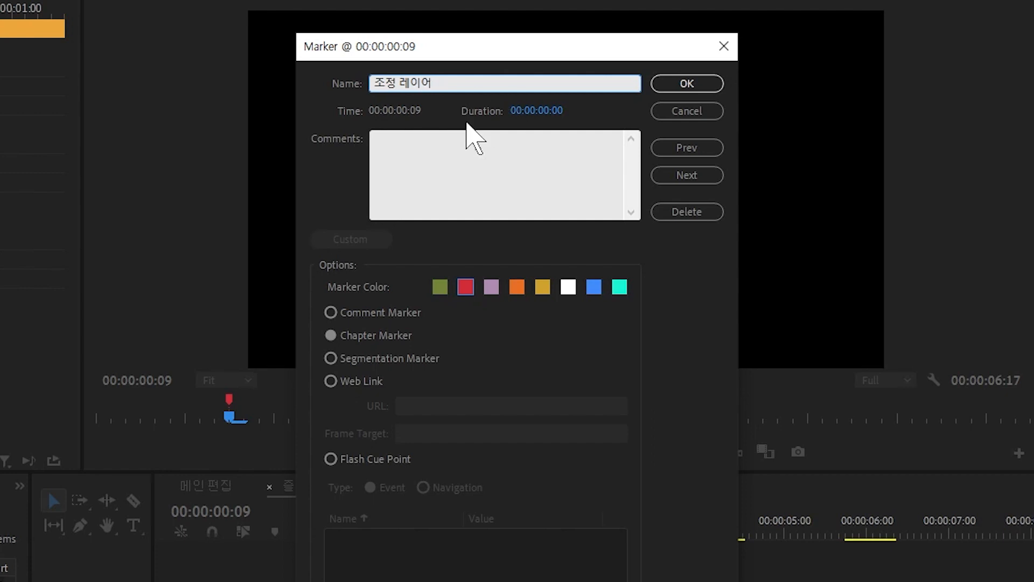
pyautogui.click(541, 112)
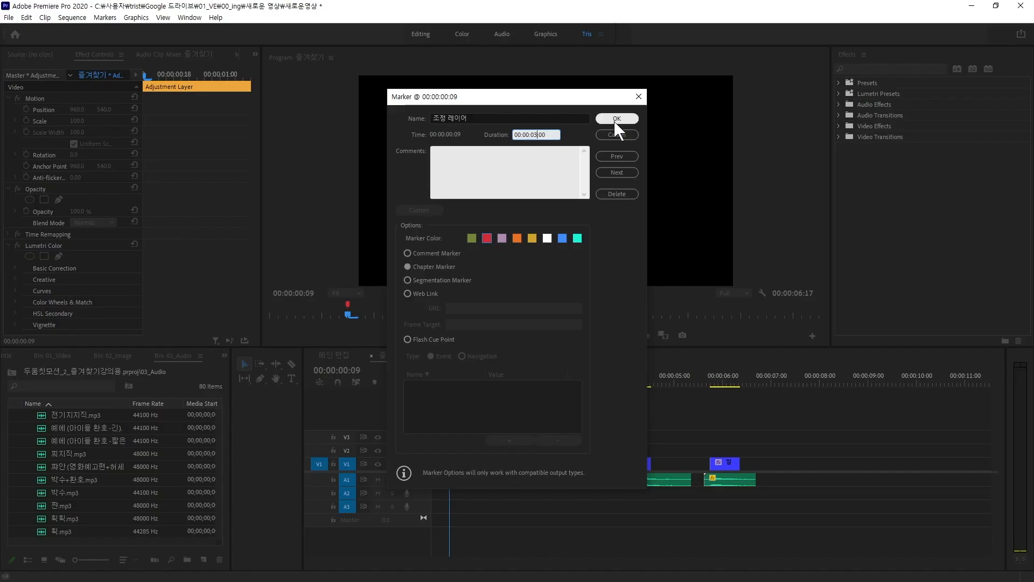
pyautogui.click(615, 120)
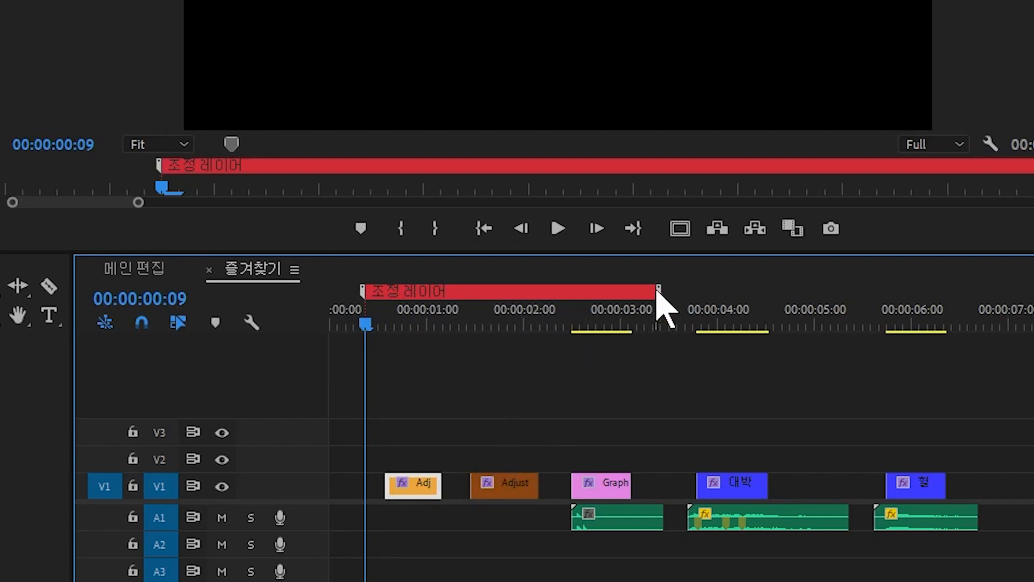
pyautogui.moveTo(660, 295)
pyautogui.mouseDown()
pyautogui.moveTo(555, 293)
pyautogui.moveTo(556, 323)
pyautogui.moveTo(558, 301)
pyautogui.mouseUp()
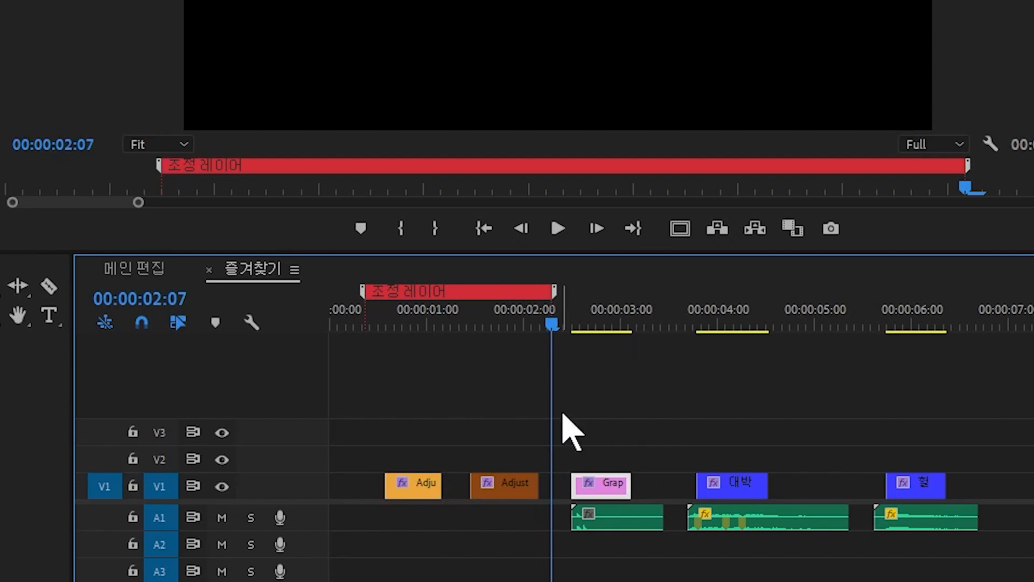
# - Add an orange chapter marker named 이미지 류 at 00:00:02:10 with a 00:00:02:00 duration, and shorten it to end at about 00:00:03:11
pyautogui.rightClick(600, 293)
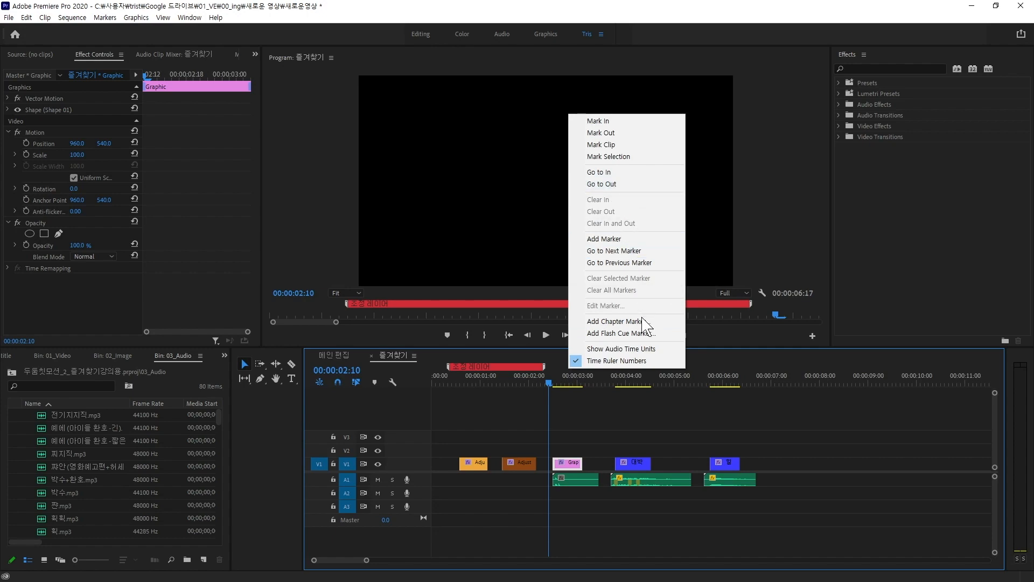
pyautogui.click(626, 322)
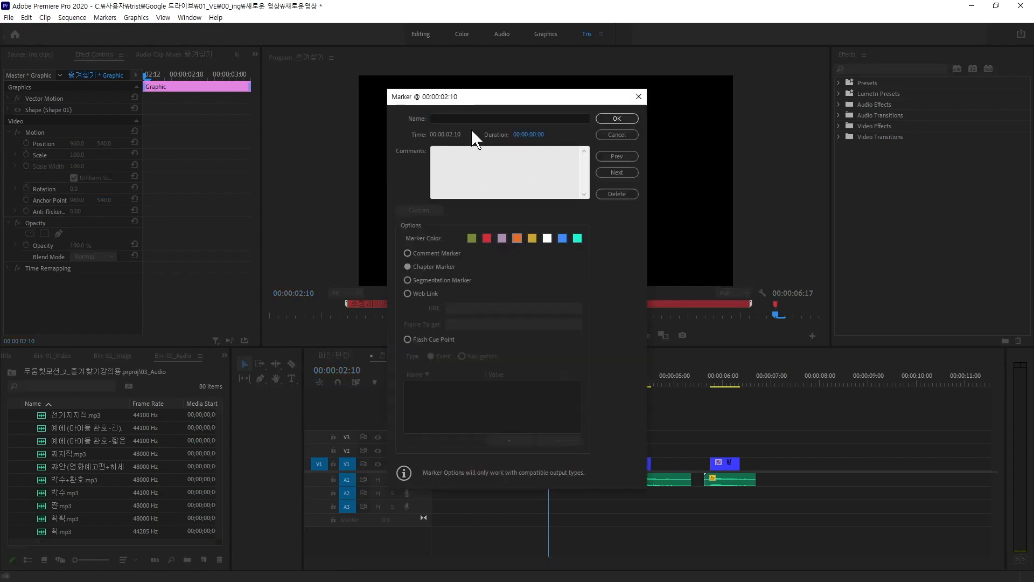
pyautogui.write('이미지 ')
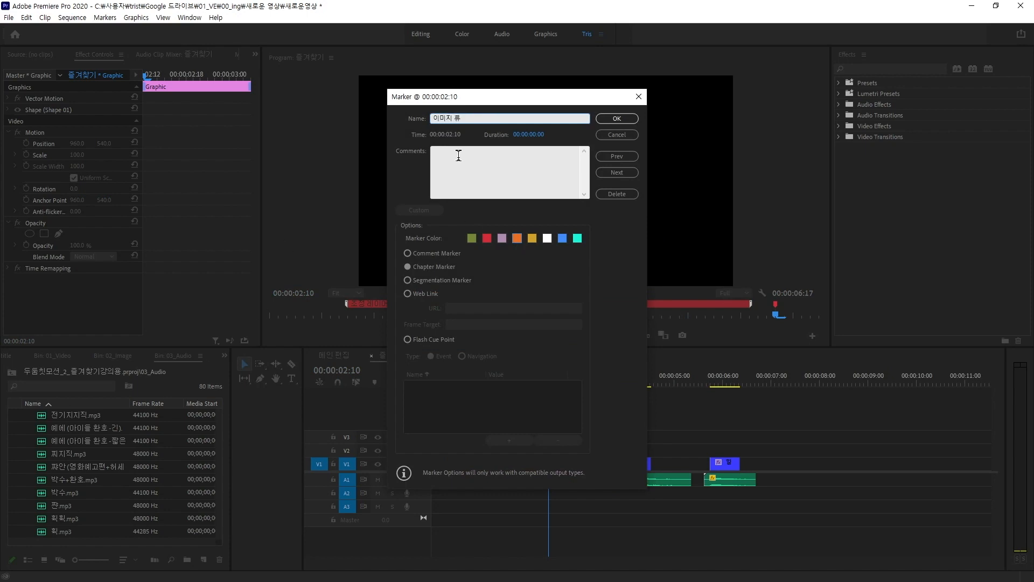
pyautogui.write('류')
pyautogui.press('Tab')
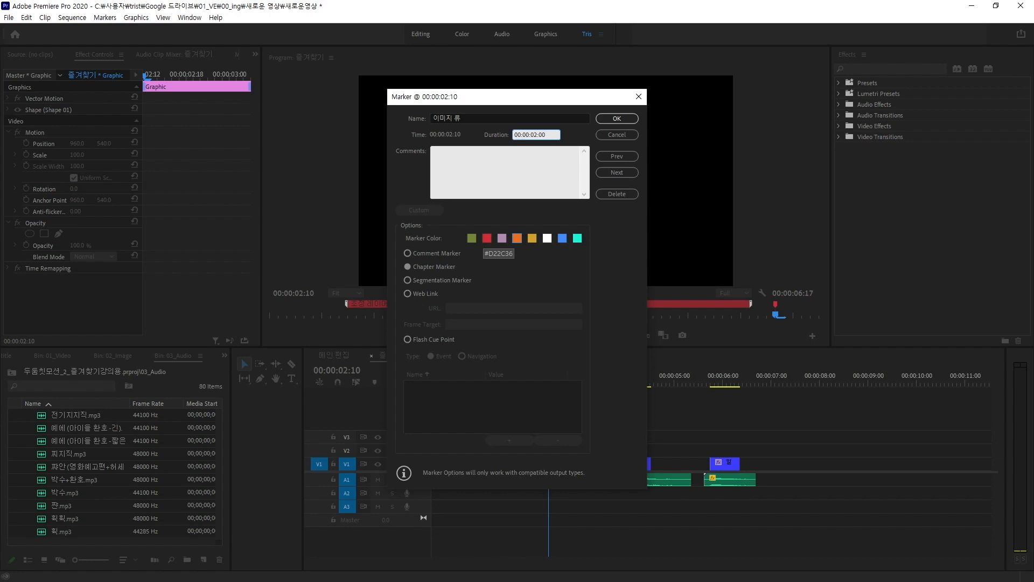
pyautogui.write('200')
pyautogui.press('Return')
pyautogui.moveTo(640, 367); pyautogui.dragTo(600, 377)
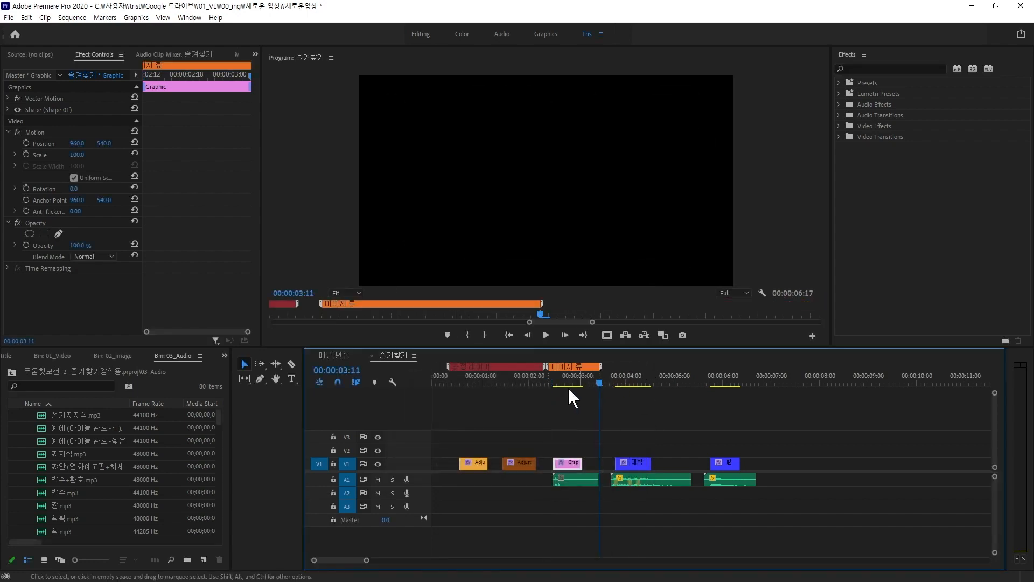
# - Add a yellow chapter marker named 자막 at 00:00:03:16 with a 00:00:04:00 duration, and shorten it to end at about 00:00:06:21
pyautogui.click(611, 371)
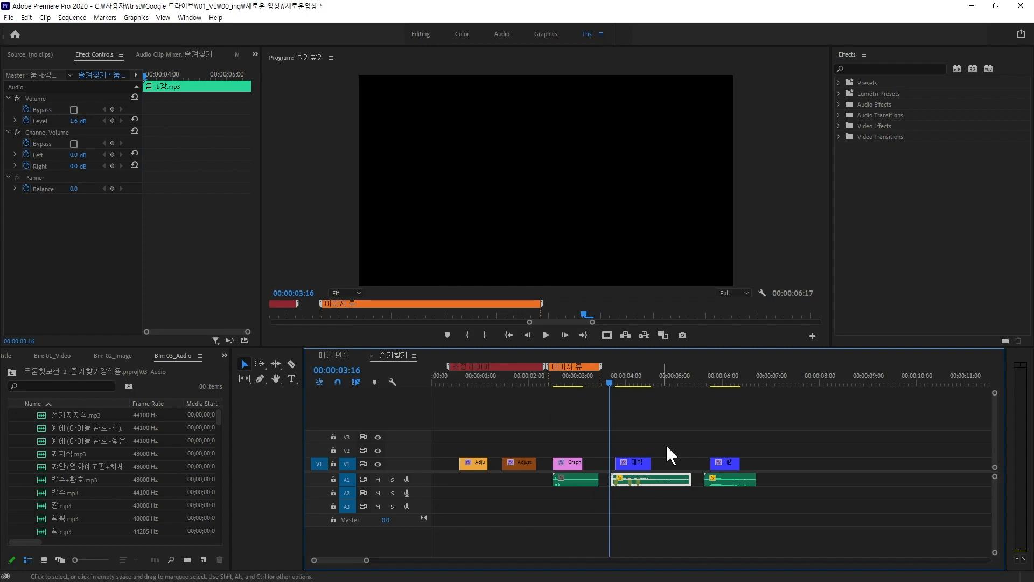
pyautogui.rightClick(660, 384)
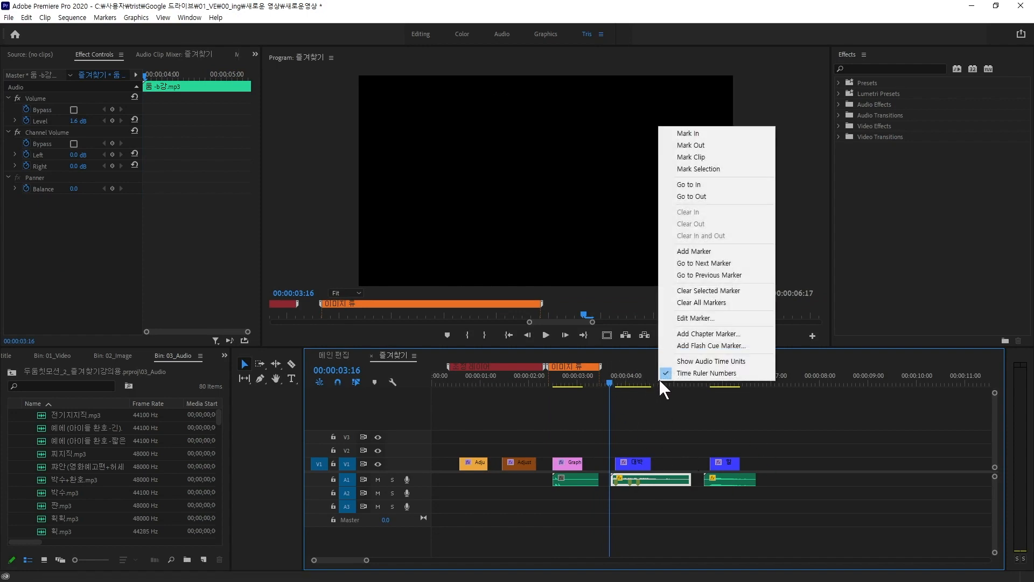
pyautogui.click(712, 336)
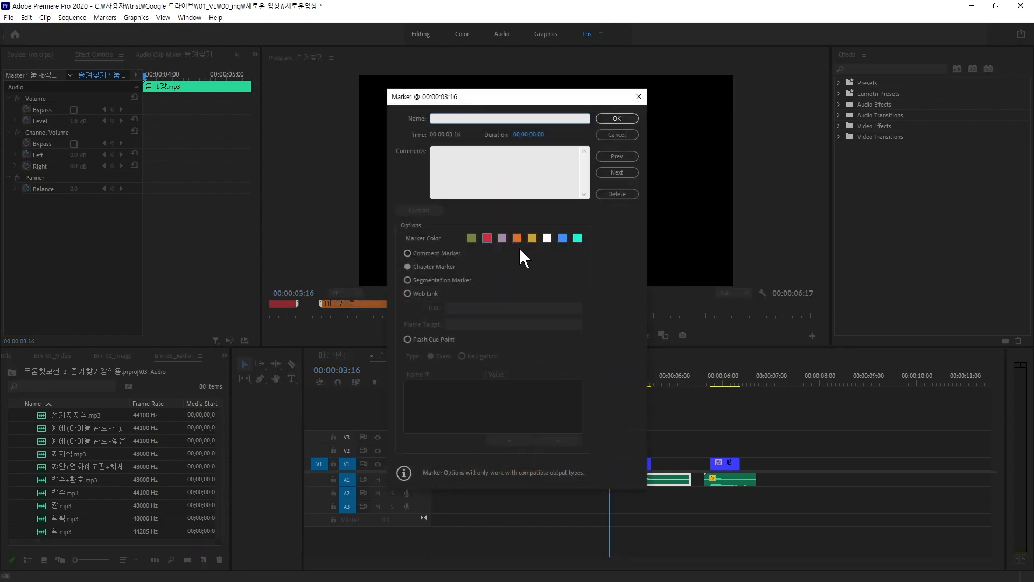
pyautogui.click(532, 239)
pyautogui.click(463, 118)
pyautogui.write('자막')
pyautogui.click(533, 135)
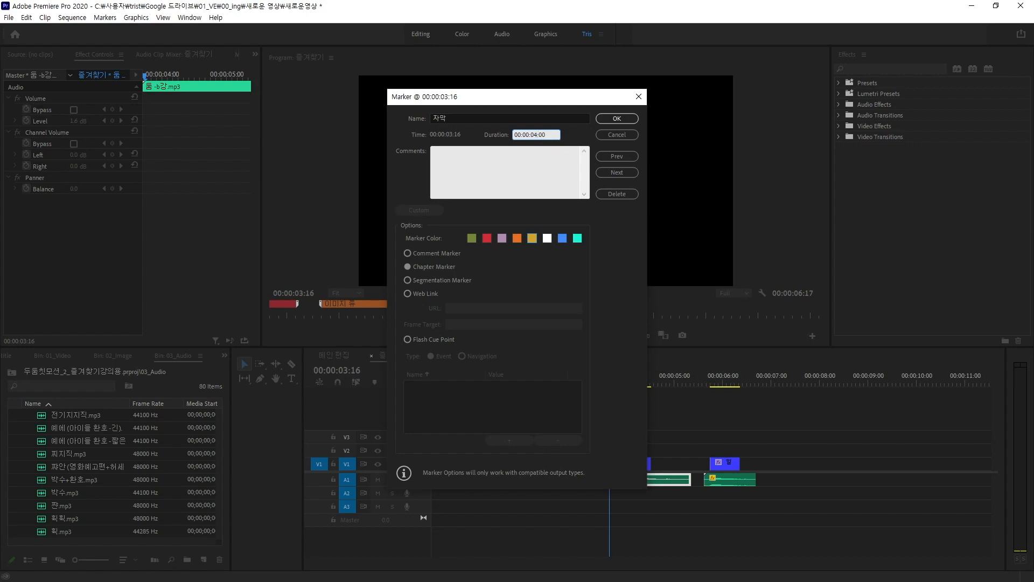
pyautogui.press('Return')
pyautogui.moveTo(804, 367); pyautogui.dragTo(765, 367)
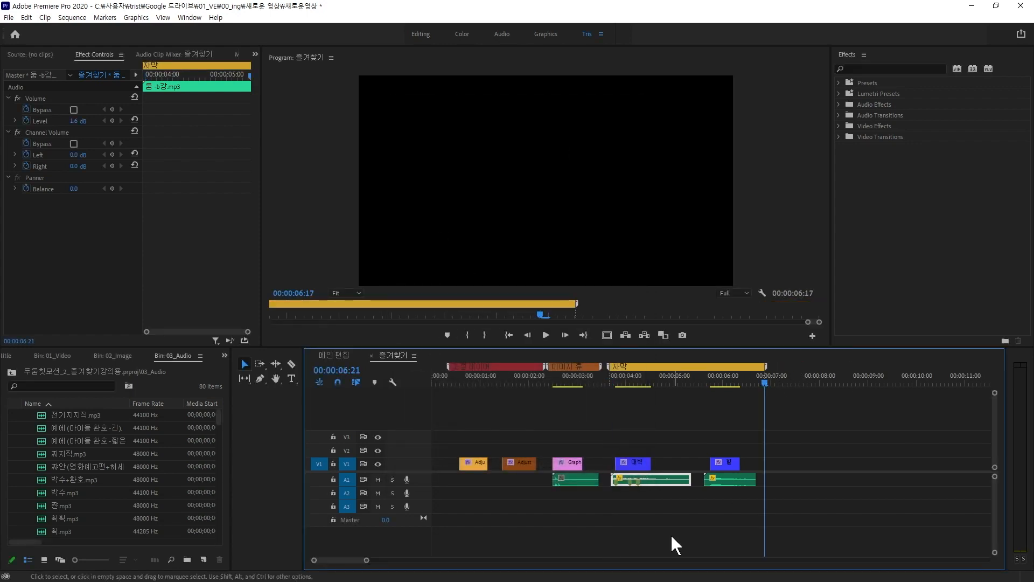
pyautogui.click(670, 533)
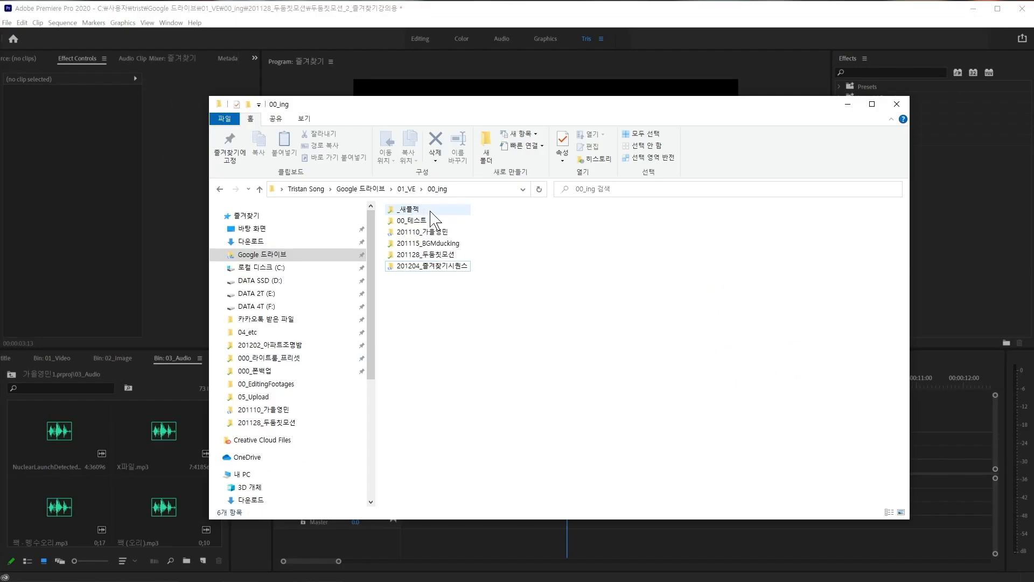
# - In File Explorer, open the _새플젝 folder inside 00_ing and select the 새플젝 project file
pyautogui.click(441, 211)
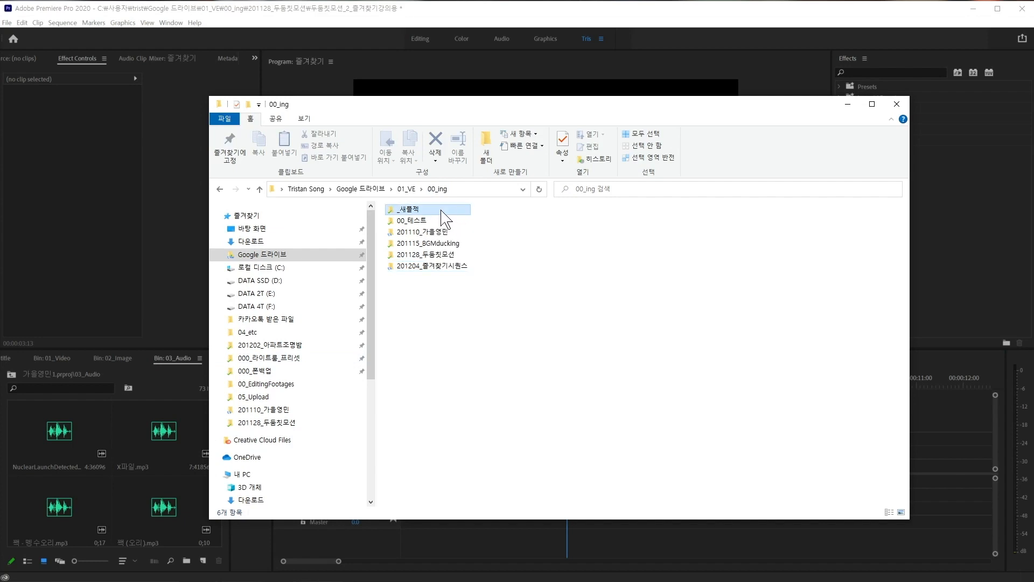
pyautogui.doubleClick(437, 211)
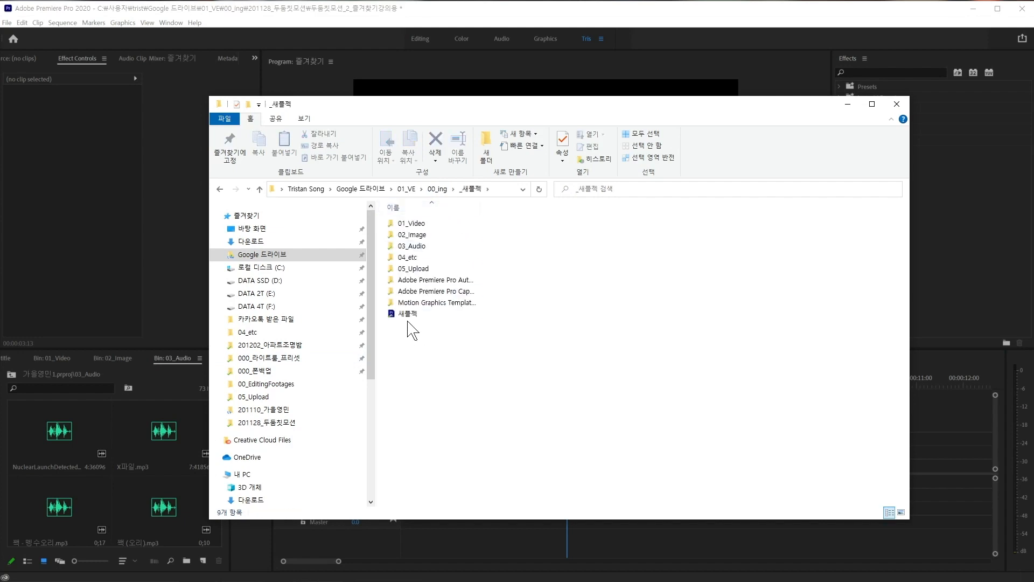
pyautogui.click(414, 315)
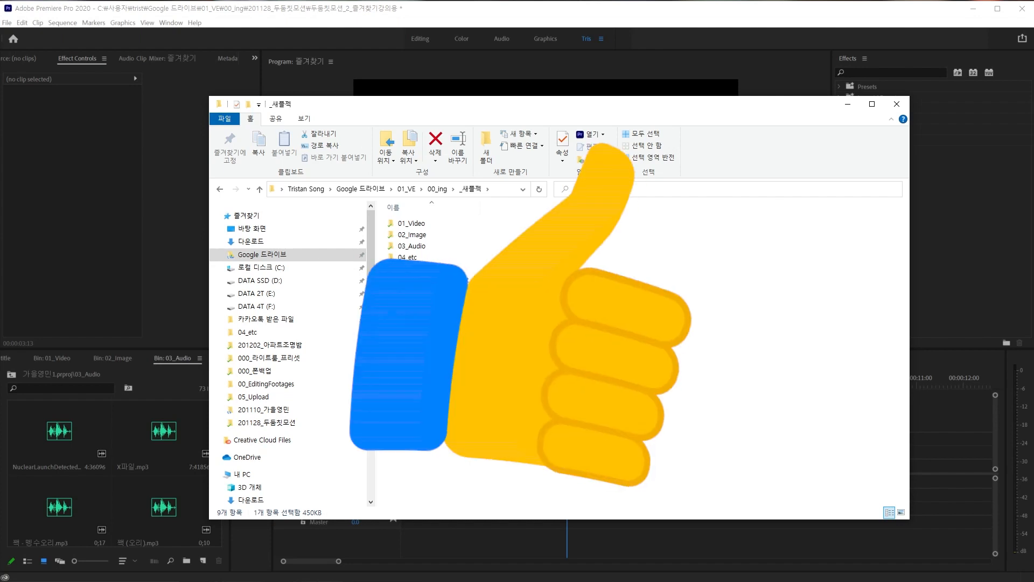
# - Open the 새플젝 project file from File Explorer alongside the project already open in Premiere Pro
pyautogui.hotkey('alt', 'Tab')
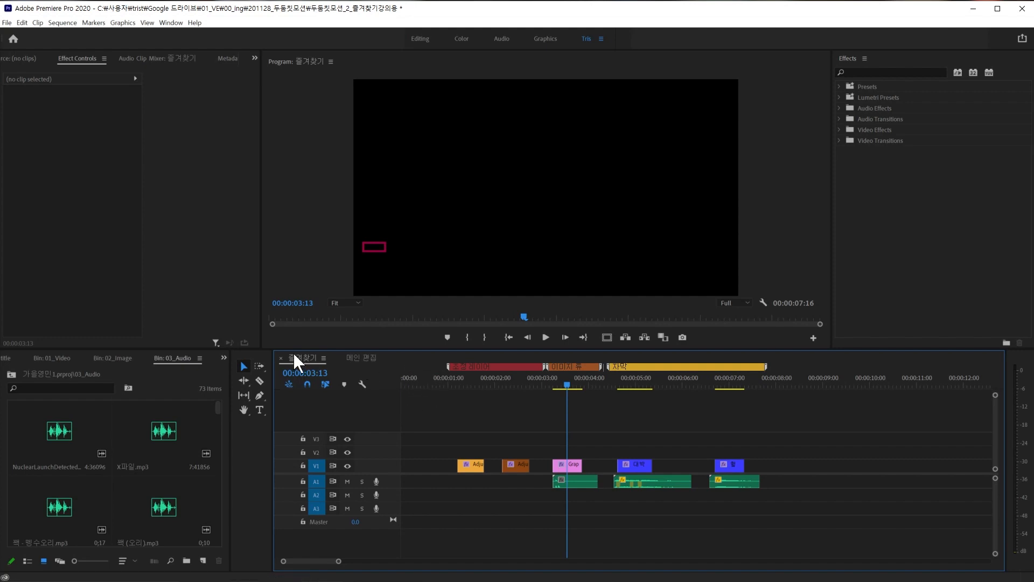
pyautogui.click(339, 357)
pyautogui.hotkey('alt', 'Tab')
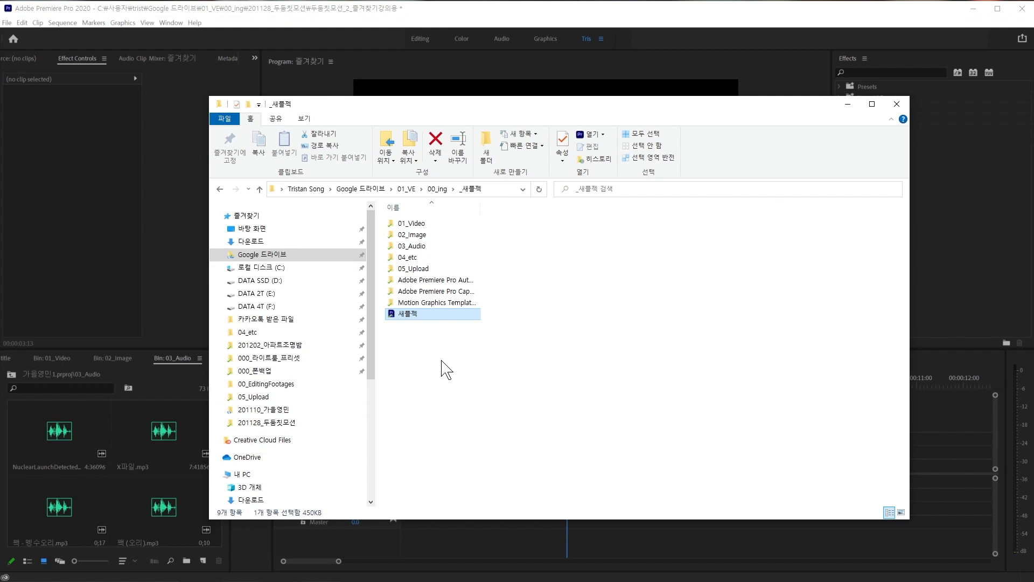
pyautogui.doubleClick(430, 317)
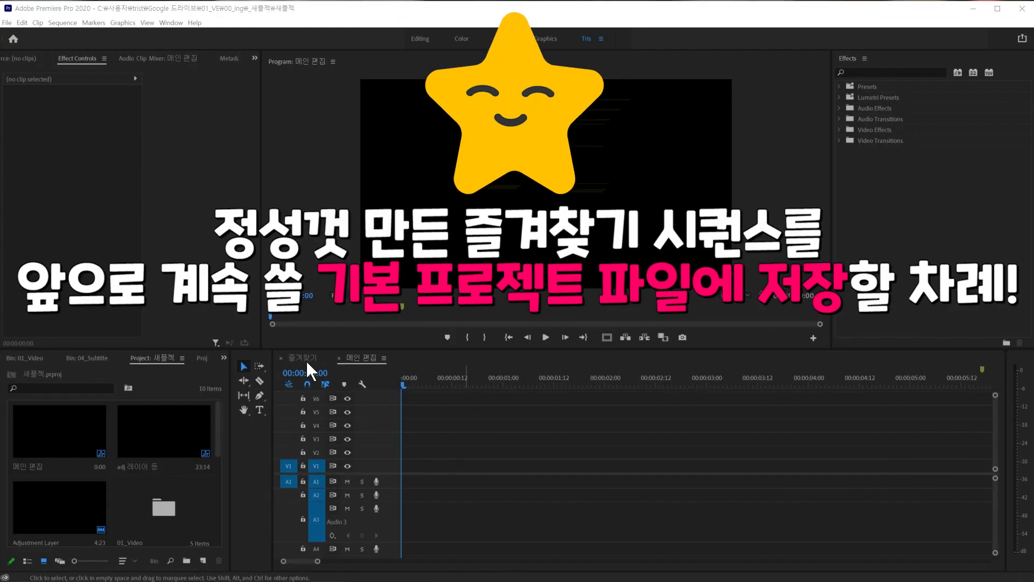
# - Compare the 메인 편집 sequence of the 새플젝 project with the 즐겨찾기 sequence of the other open project
pyautogui.click(305, 358)
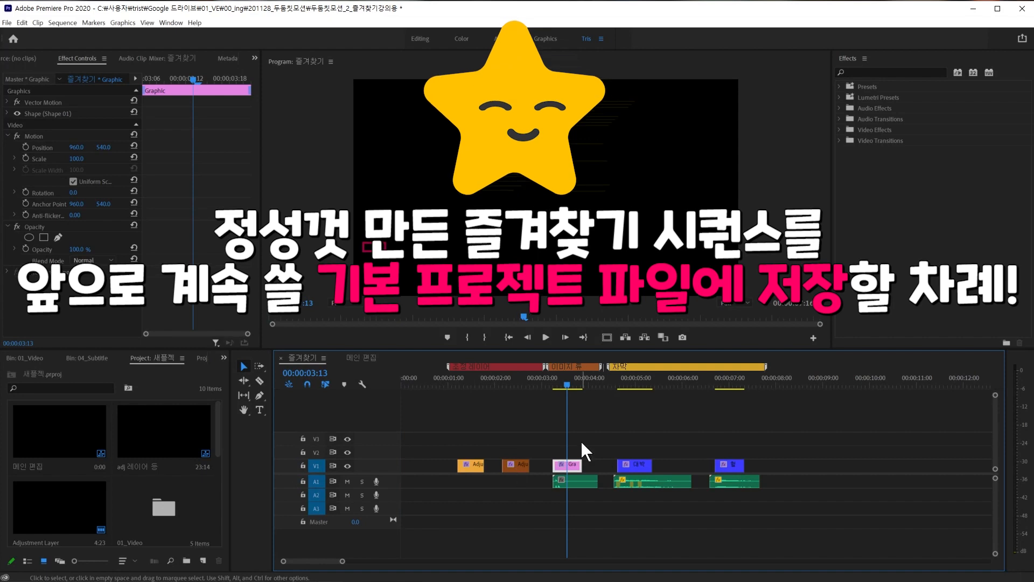
pyautogui.click(357, 358)
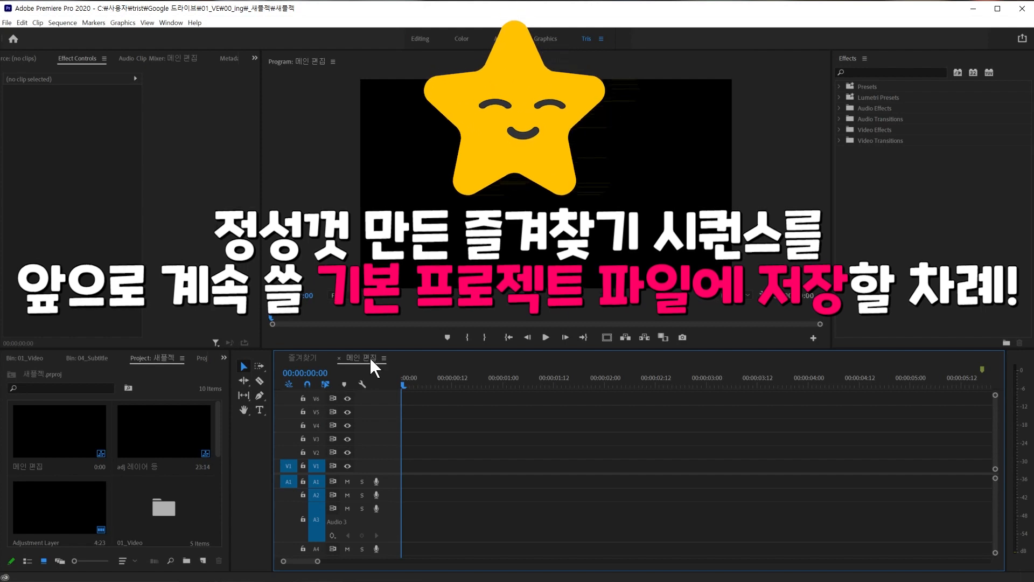
pyautogui.click(300, 357)
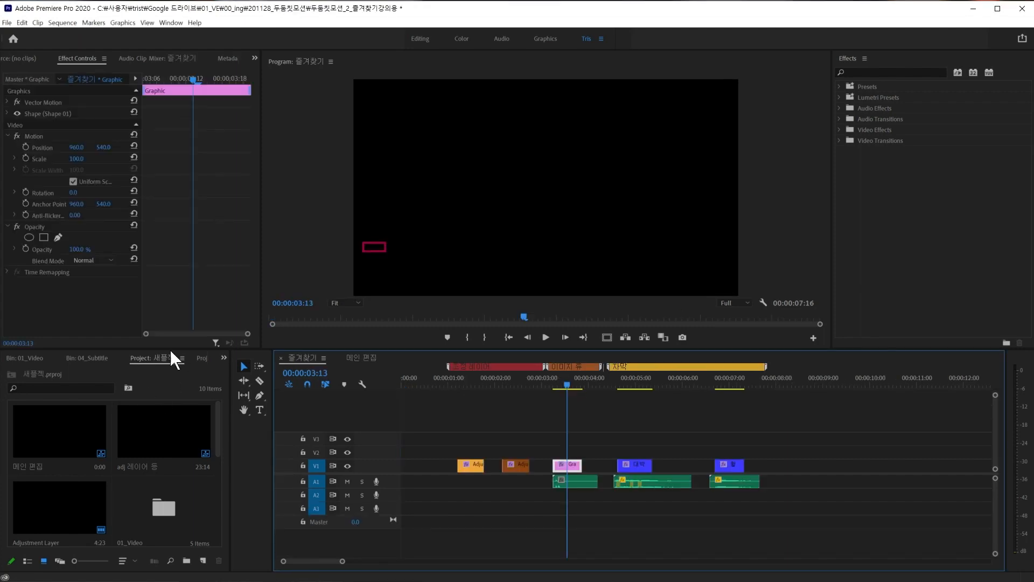
# - Copy the 즐겨찾기 sequence from the 두둠칫모션_2_즐겨찾기강의용 project into the 새플젝 project
pyautogui.click(224, 358)
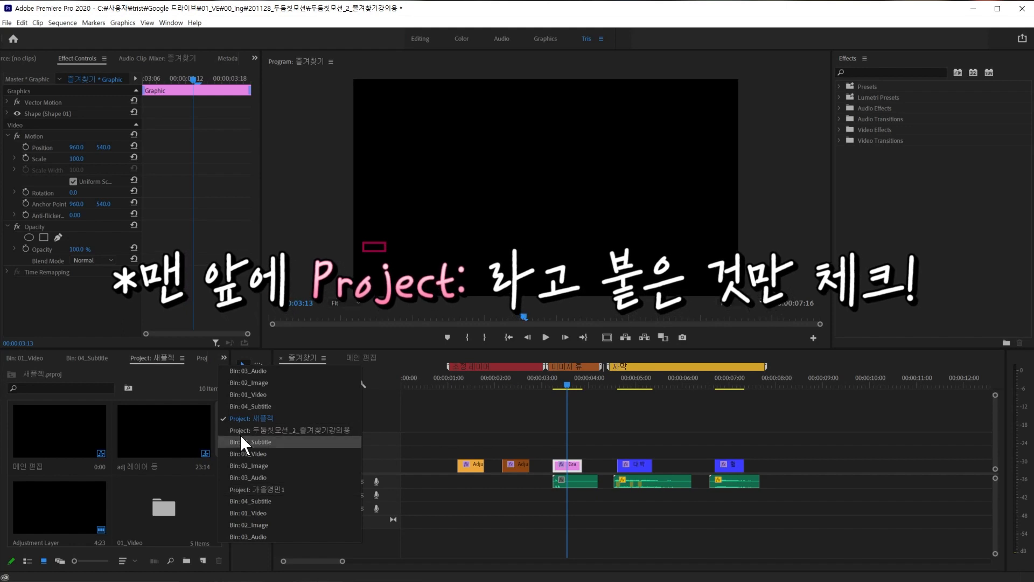
pyautogui.click(307, 430)
pyautogui.moveTo(218, 407); pyautogui.dragTo(221, 523)
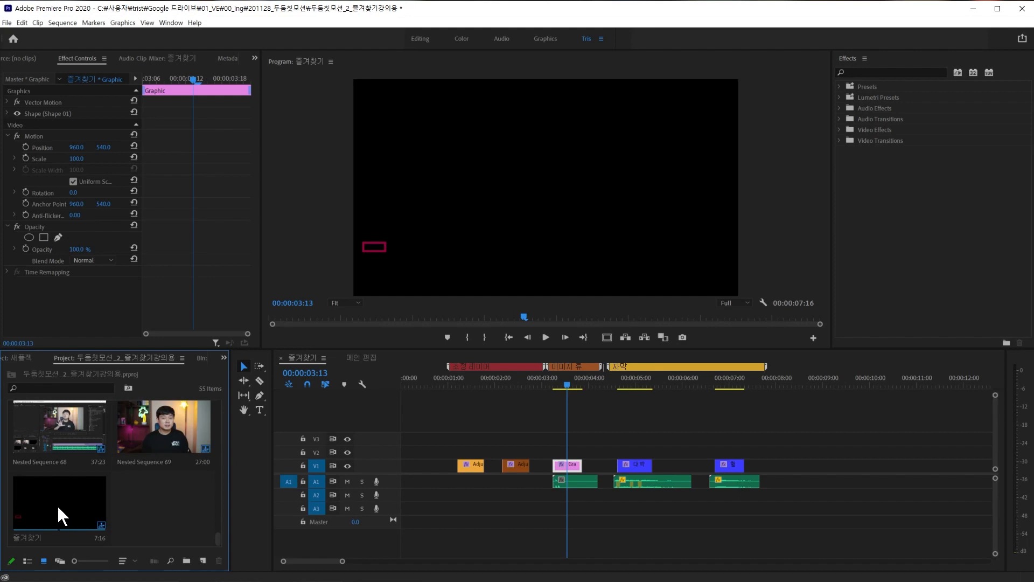
pyautogui.click(59, 508)
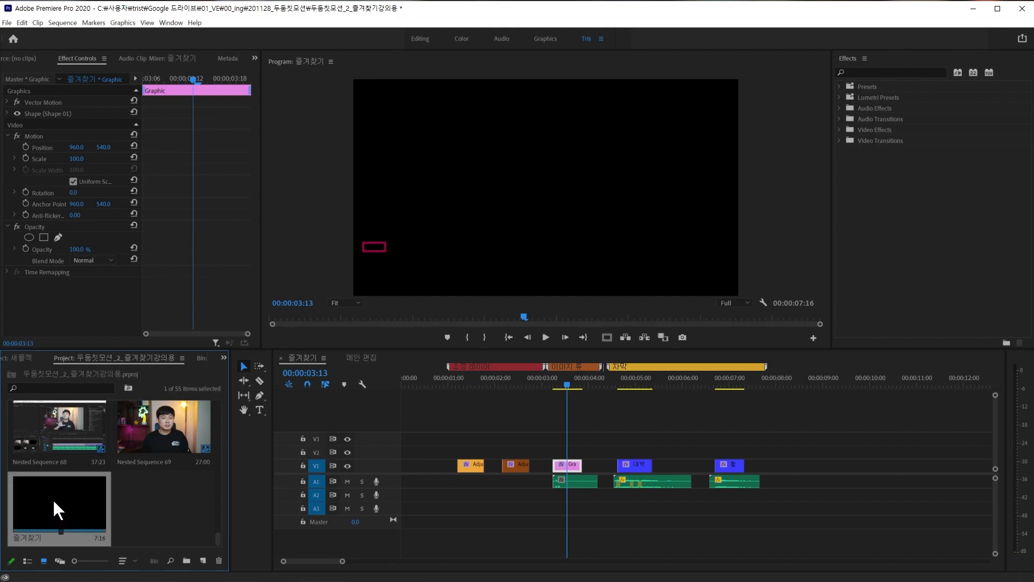
pyautogui.hotkey('ctrl', 'c')
pyautogui.click(224, 357)
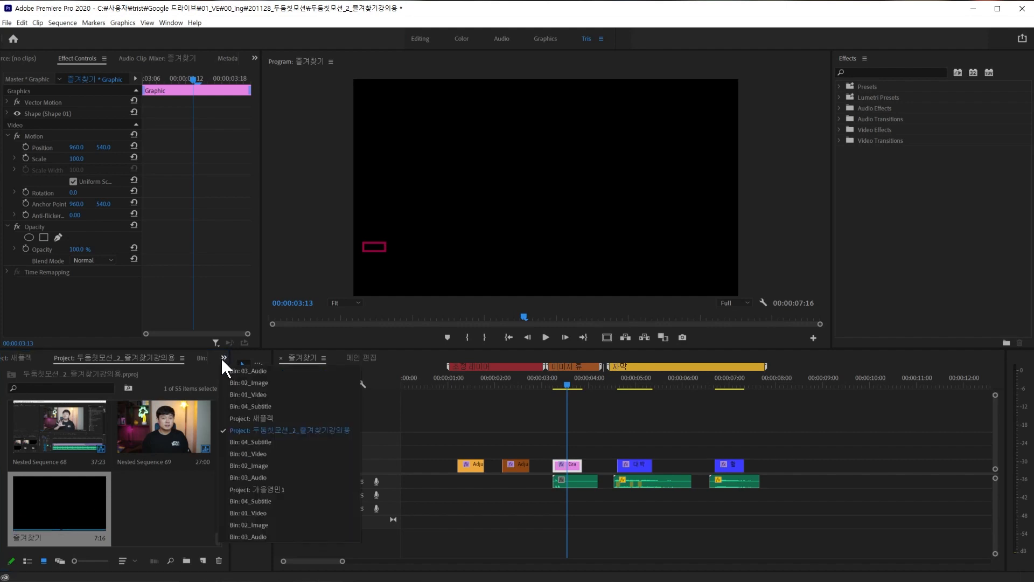
pyautogui.click(260, 418)
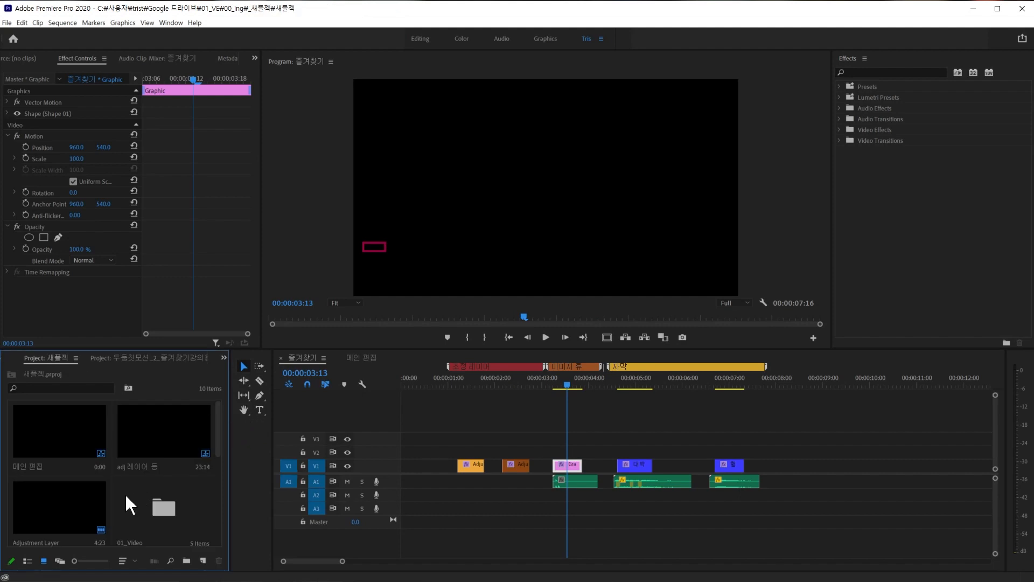
pyautogui.hotkey('ctrl', 'v')
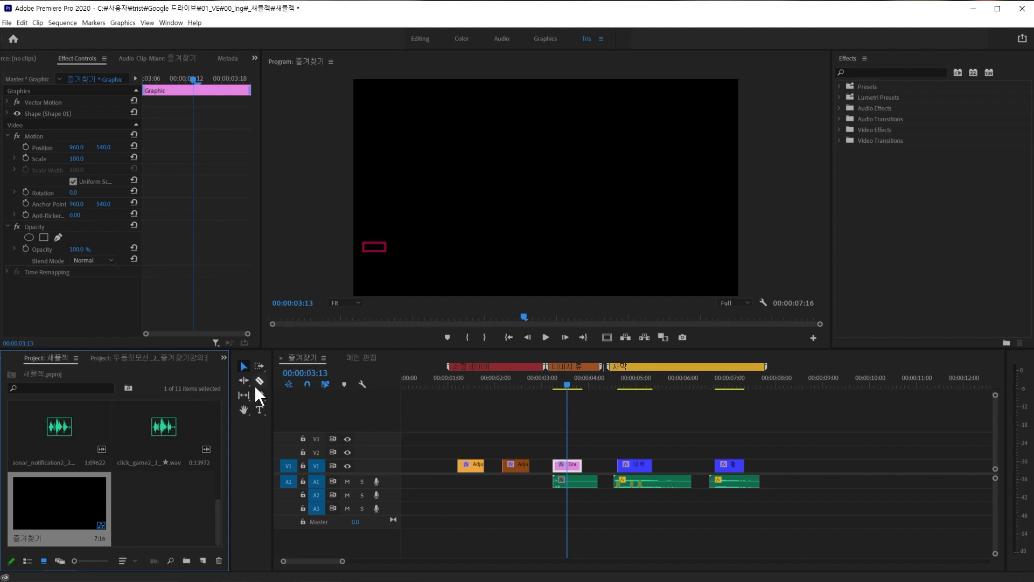
# - Close the original 즐겨찾기 timeline, open the pasted copy beside 메인 편집, and save the 새플젝 project with 메인 편집 active
pyautogui.click(281, 358)
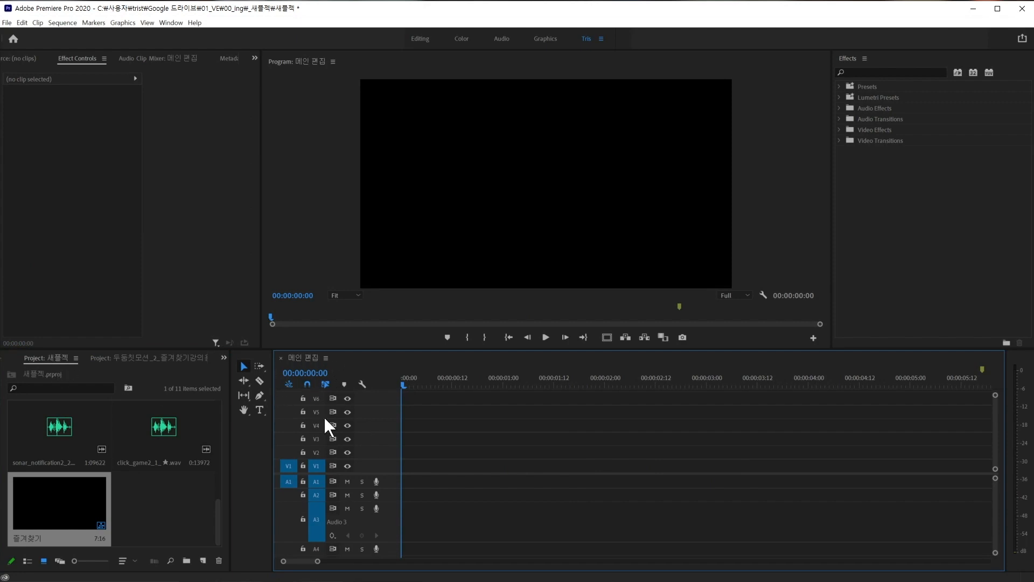
pyautogui.doubleClick(61, 503)
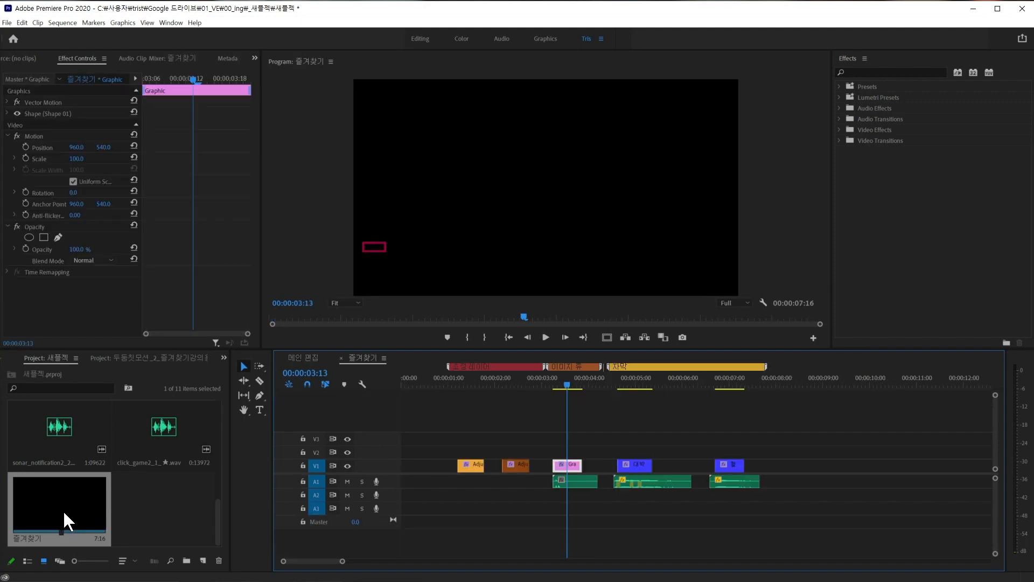
pyautogui.click(318, 358)
pyautogui.moveTo(357, 357); pyautogui.dragTo(415, 358)
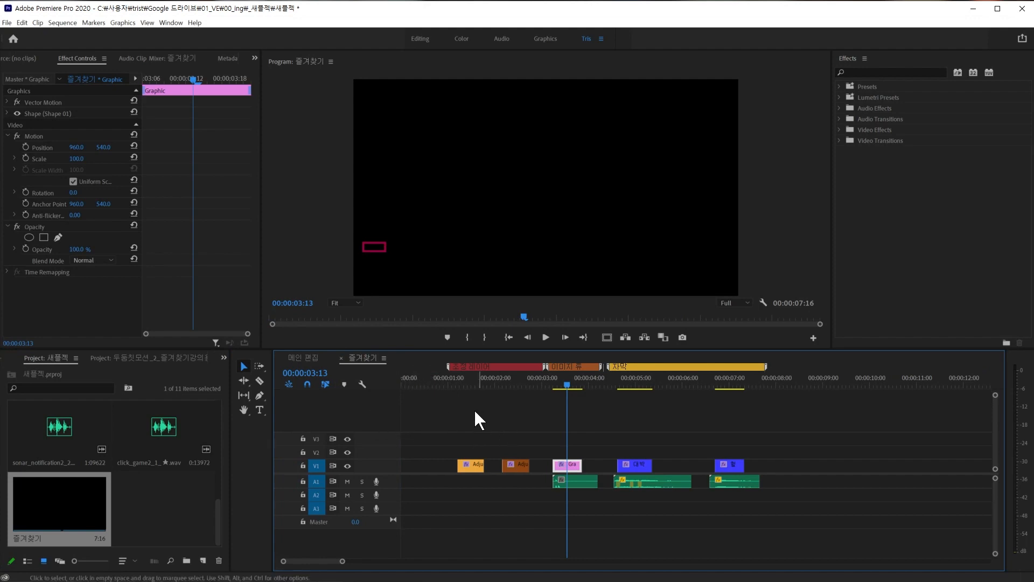
pyautogui.click(299, 357)
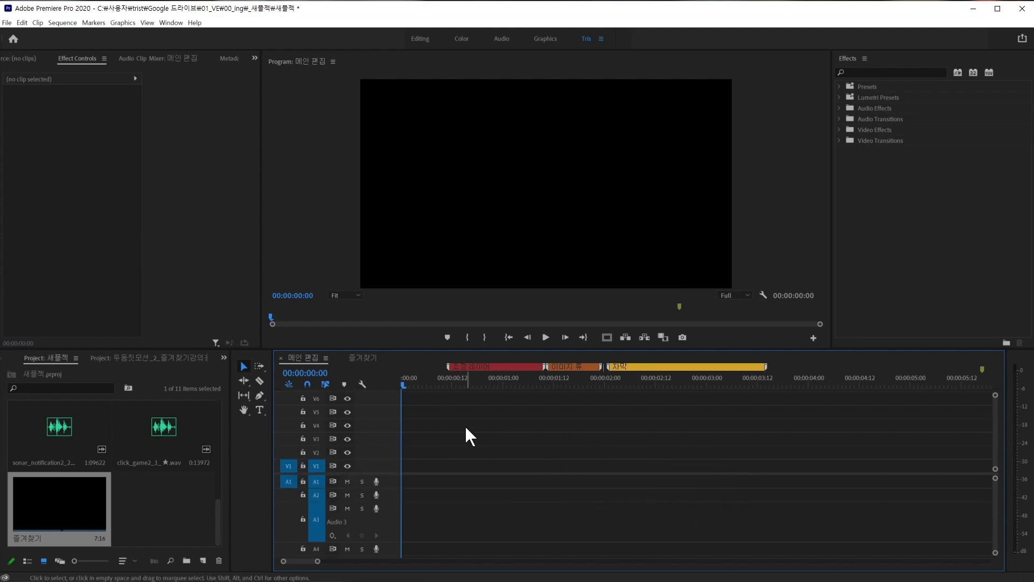
pyautogui.hotkey('ctrl', 's')
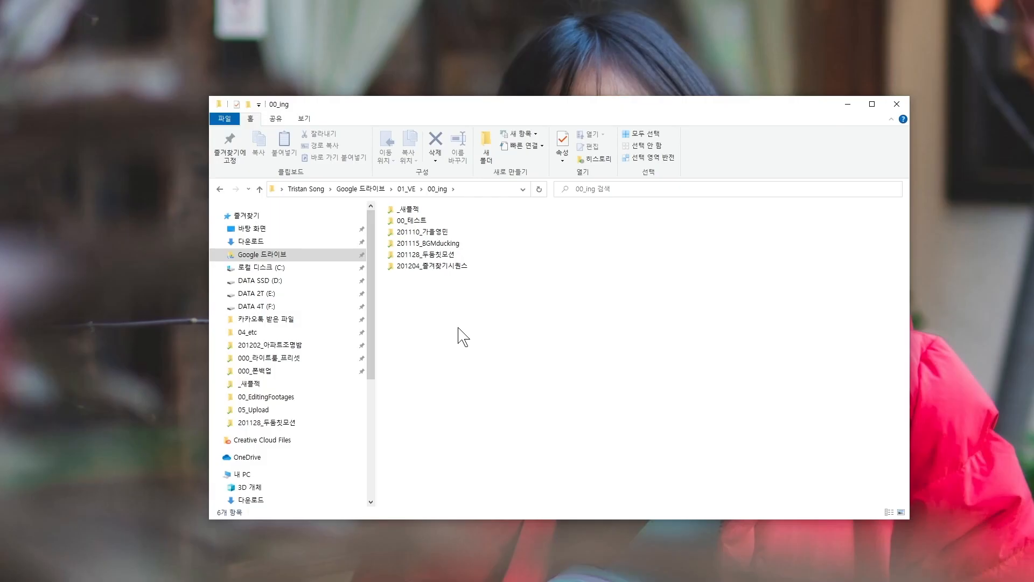
# - Duplicate the _새플젝 folder inside 00_ing and name the copy 새로운 영상
pyautogui.click(417, 210)
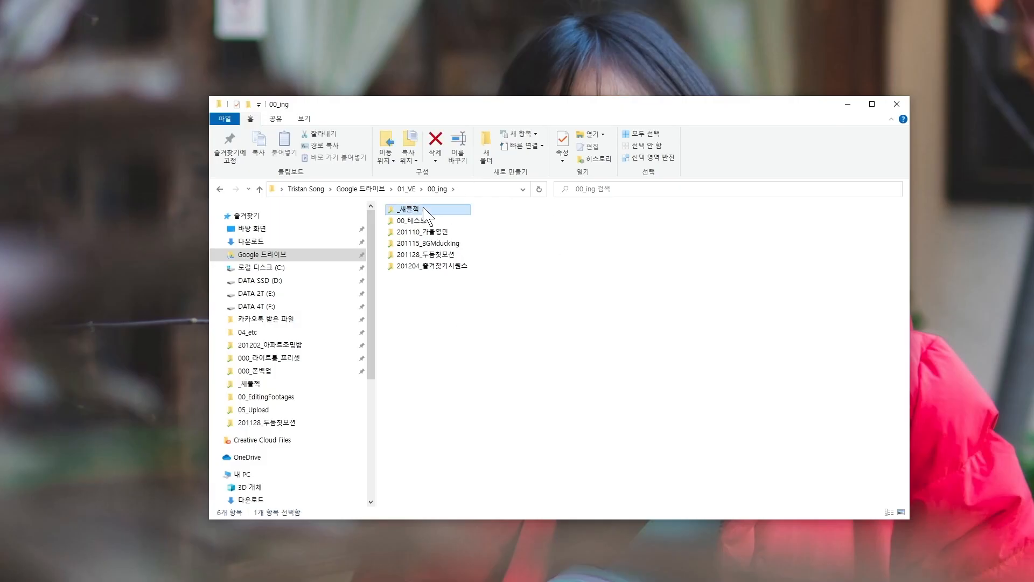
pyautogui.hotkey('ctrl', 'c')
pyautogui.click(443, 297)
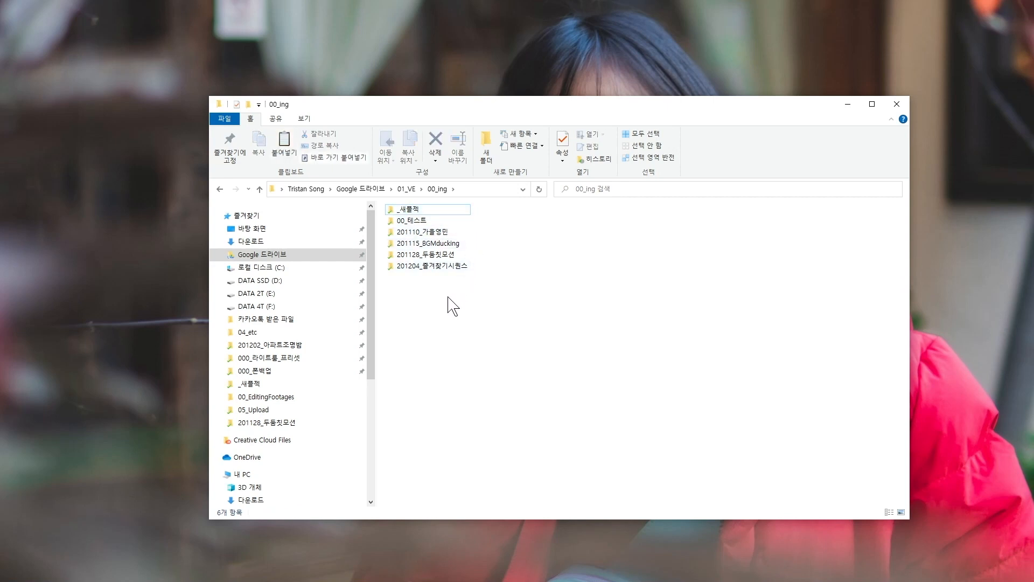
pyautogui.hotkey('ctrl', 'v')
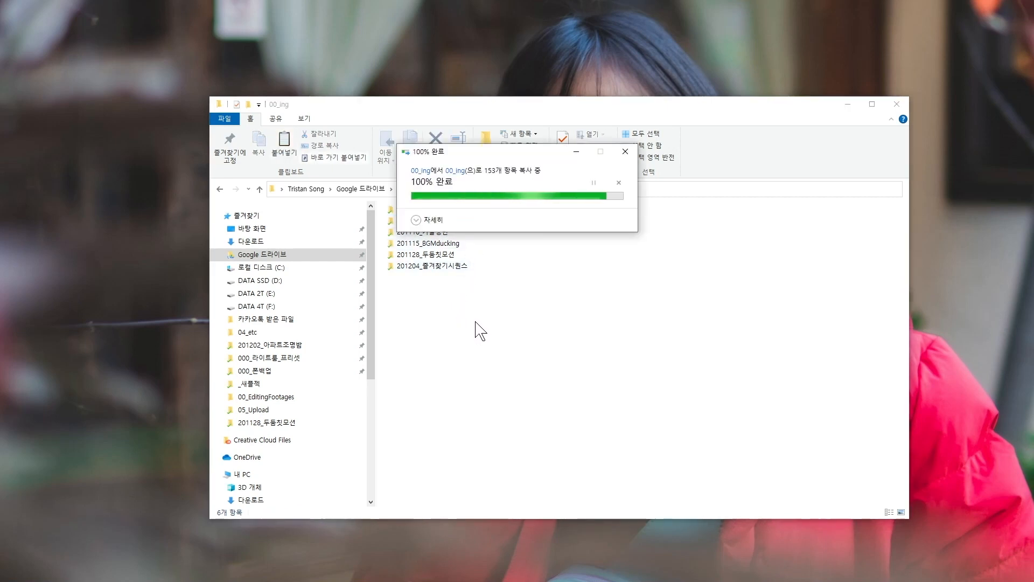
pyautogui.press('F2')
pyautogui.press('BackSpace')
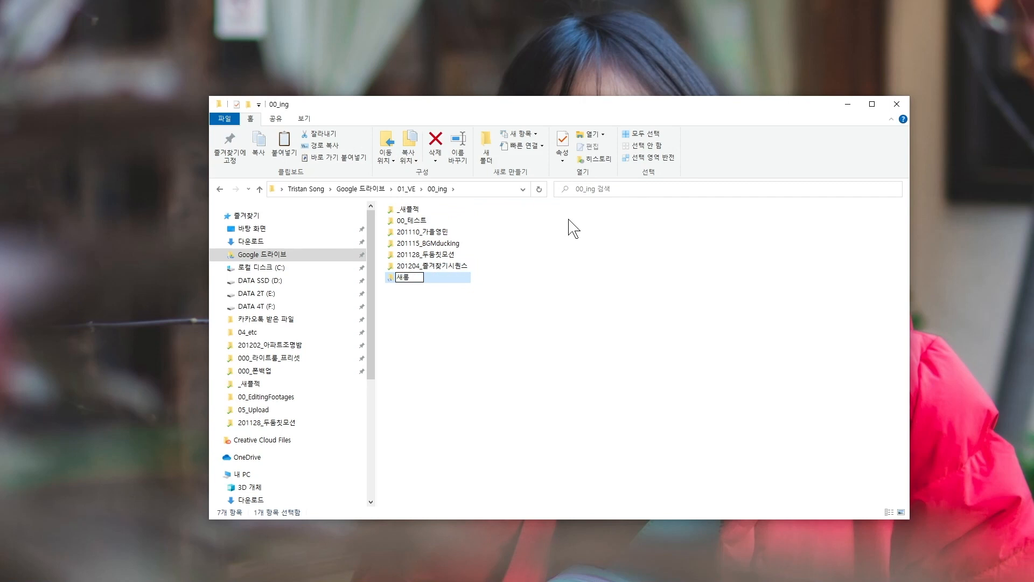
pyautogui.press('Return')
# - Rename the 새플젝 project file inside the 새로운 영상 folder as 새로운영상
pyautogui.doubleClick(440, 285)
pyautogui.click(426, 323)
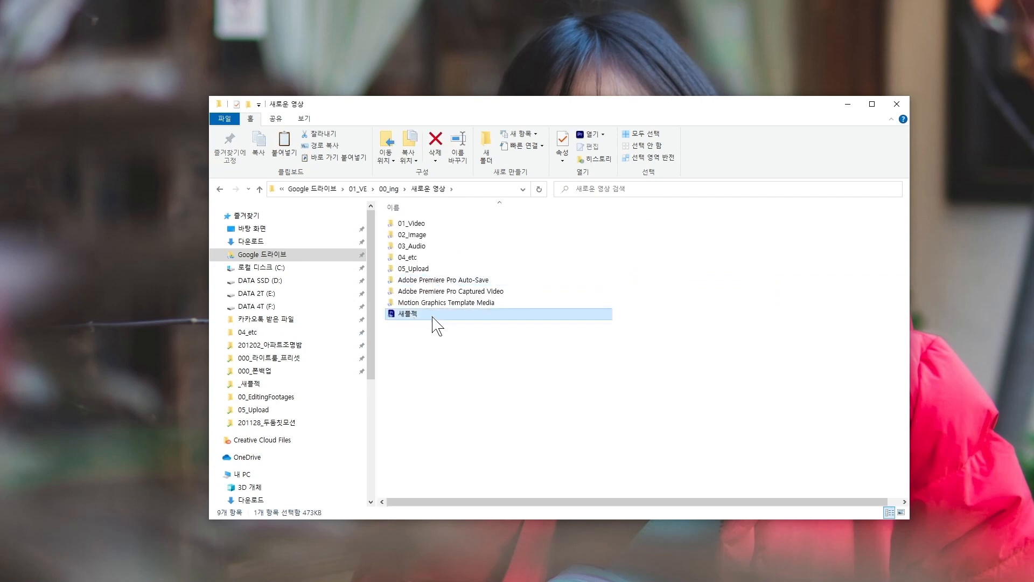
pyautogui.press('F2')
pyautogui.write('새로운영상')
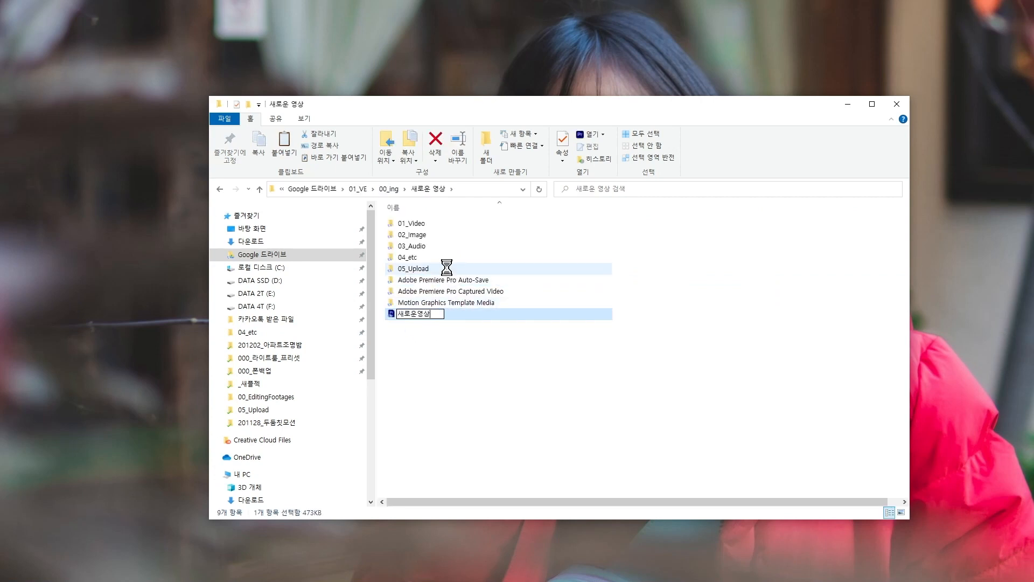
pyautogui.press('Return')
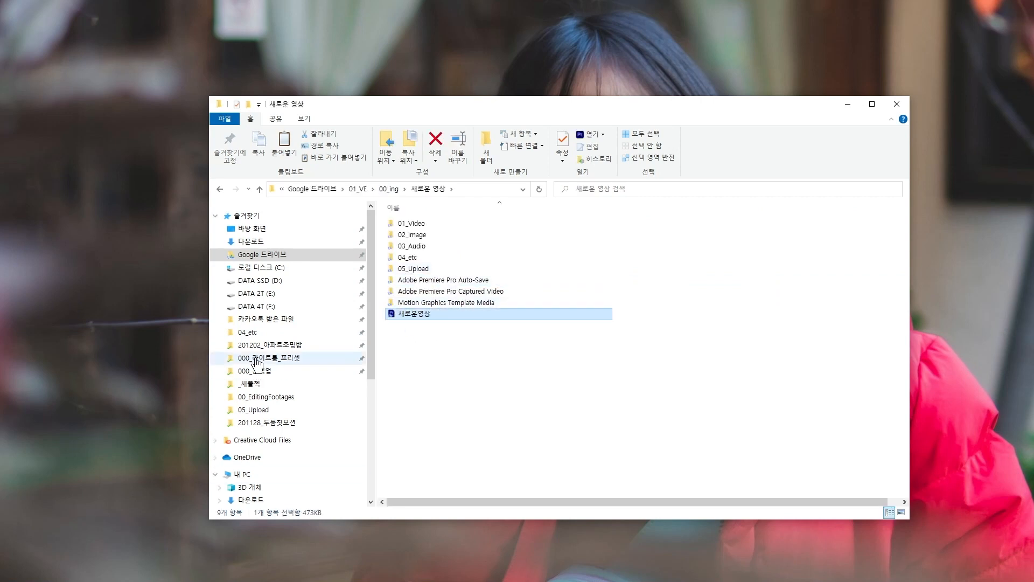
# - Open the 새로운영상 project, check its 02_Image bin, and return to the project's main contents
pyautogui.doubleClick(426, 318)
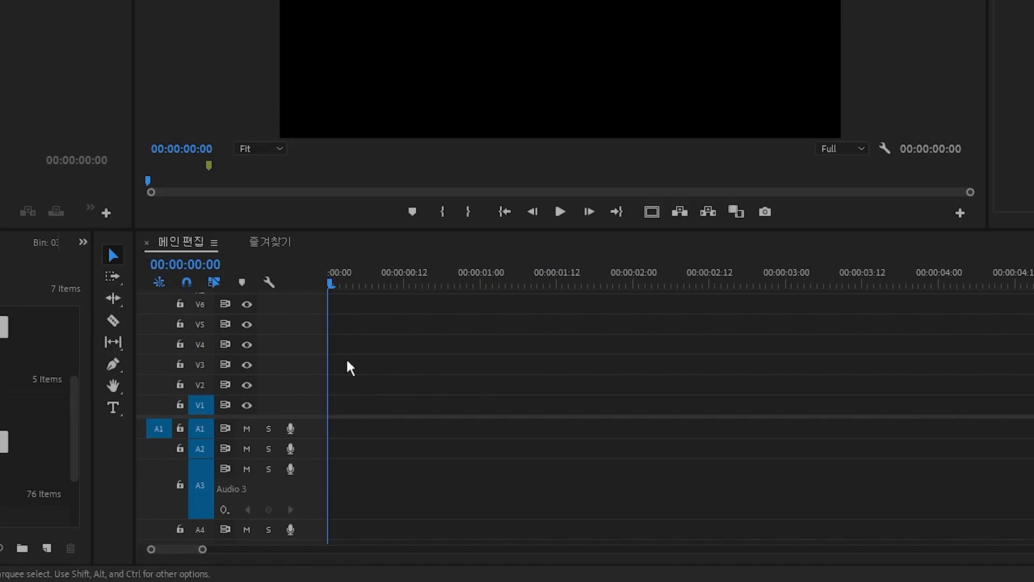
pyautogui.click(233, 243)
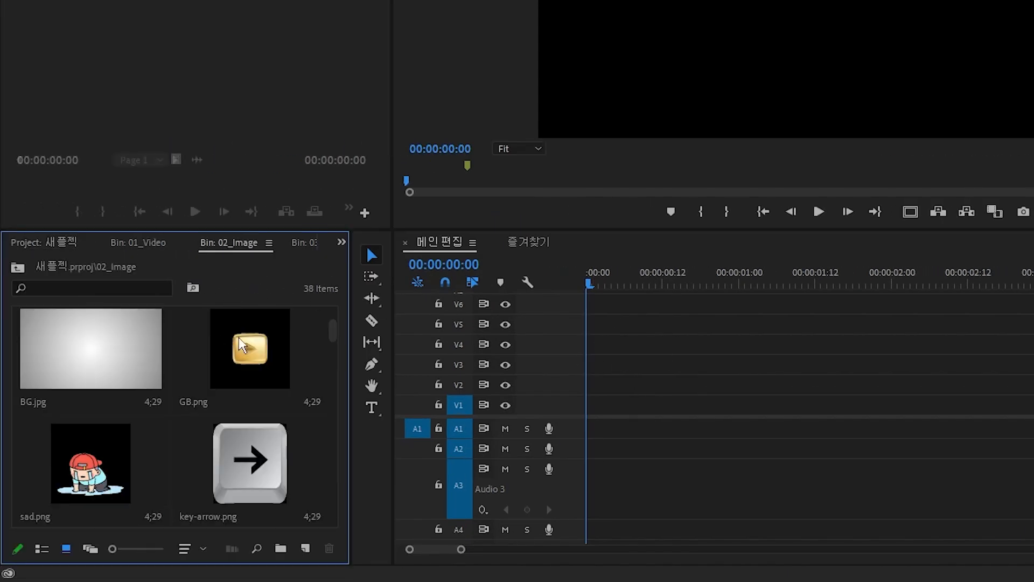
pyautogui.click(46, 243)
pyautogui.click(48, 242)
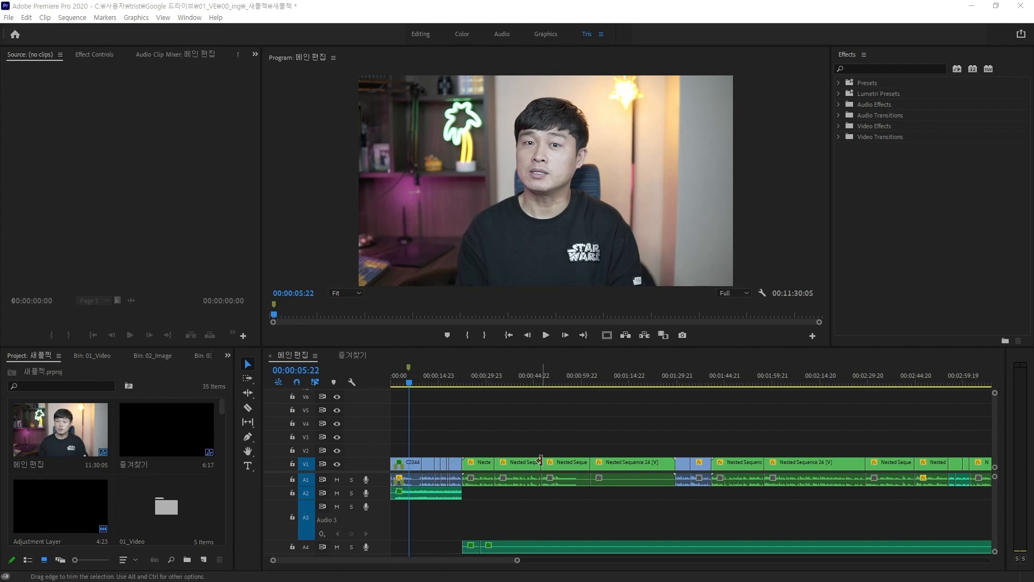
# - Copy the orange adjustment layer from 즐겨찾기, try pasting it on V1 at the start of 메인 편집, and undo the paste
pyautogui.click(355, 355)
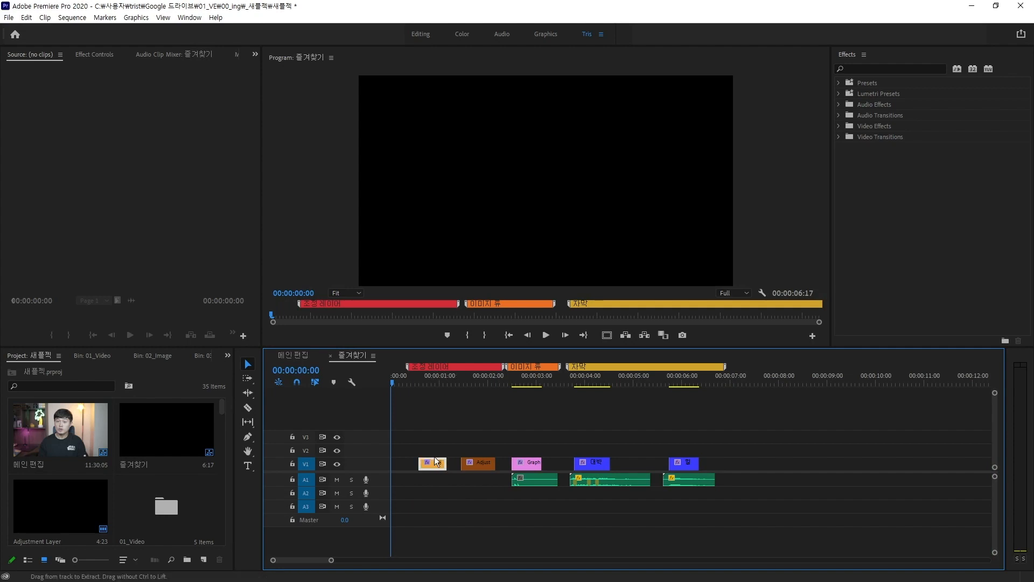
pyautogui.click(293, 355)
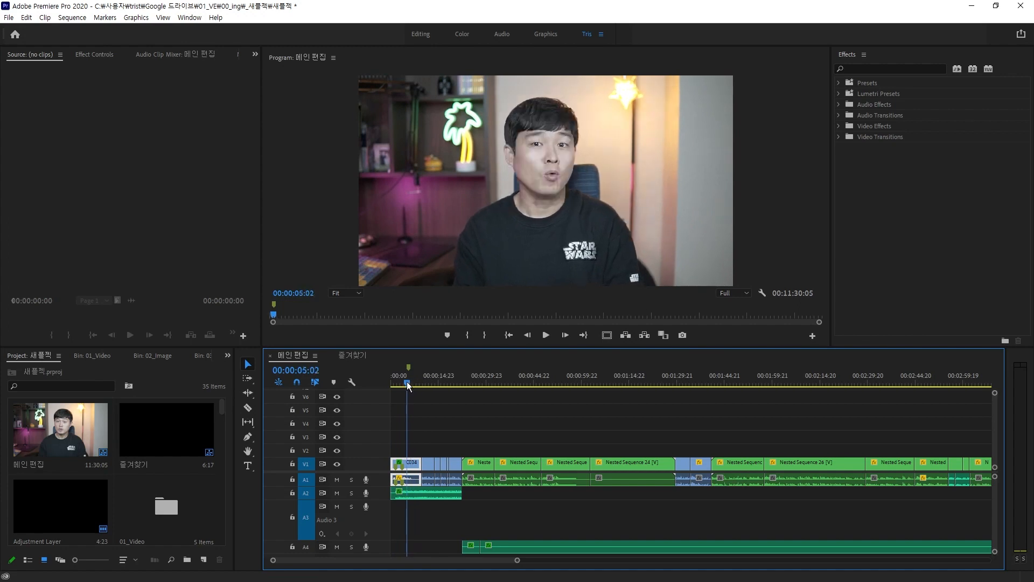
pyautogui.press('=')
pyautogui.press('=')
pyautogui.press('=')
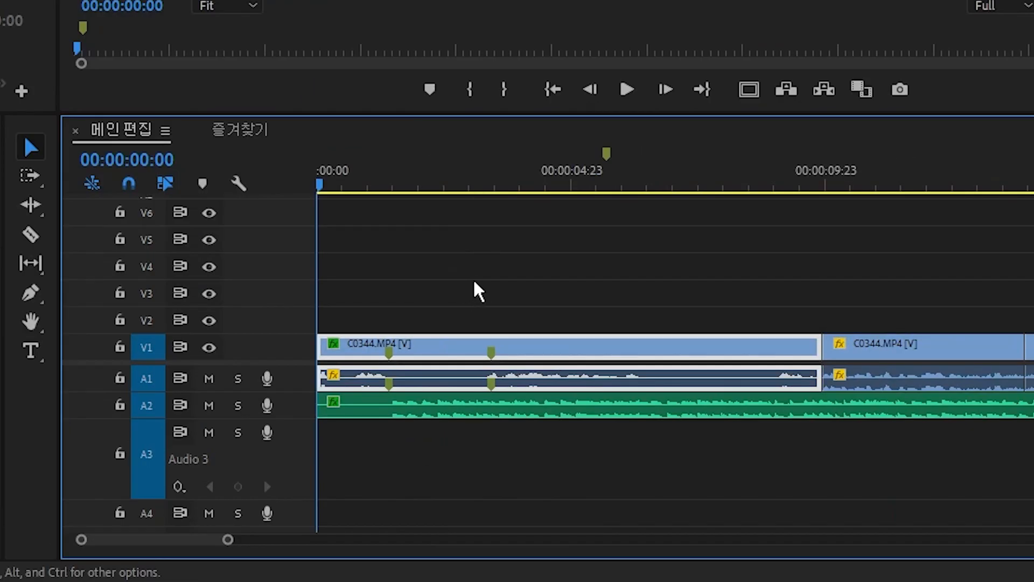
pyautogui.hotkey('ctrl', 'v')
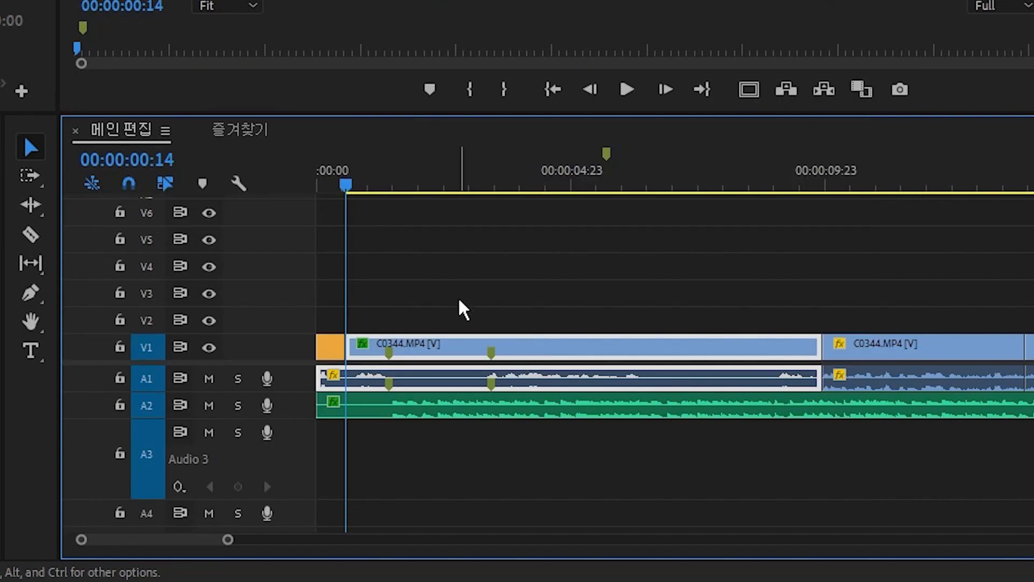
pyautogui.hotkey('ctrl', 'z')
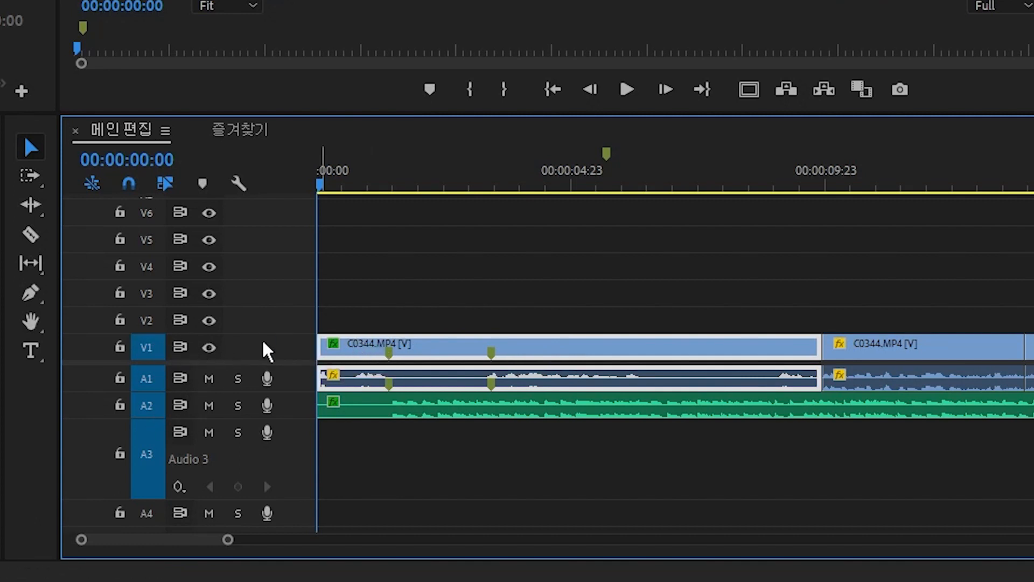
# - Paste the orange adjustment layer on V2 at 00:00:00:00 and on V3 at 00:00:00:14 by targeting only that video track each time
pyautogui.click(155, 353)
pyautogui.click(160, 314)
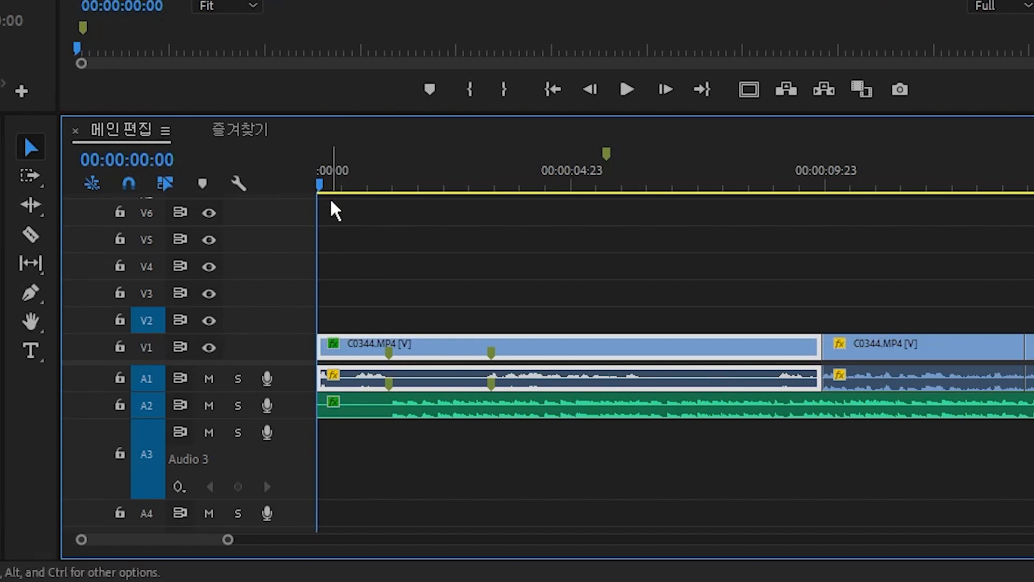
pyautogui.press('.')
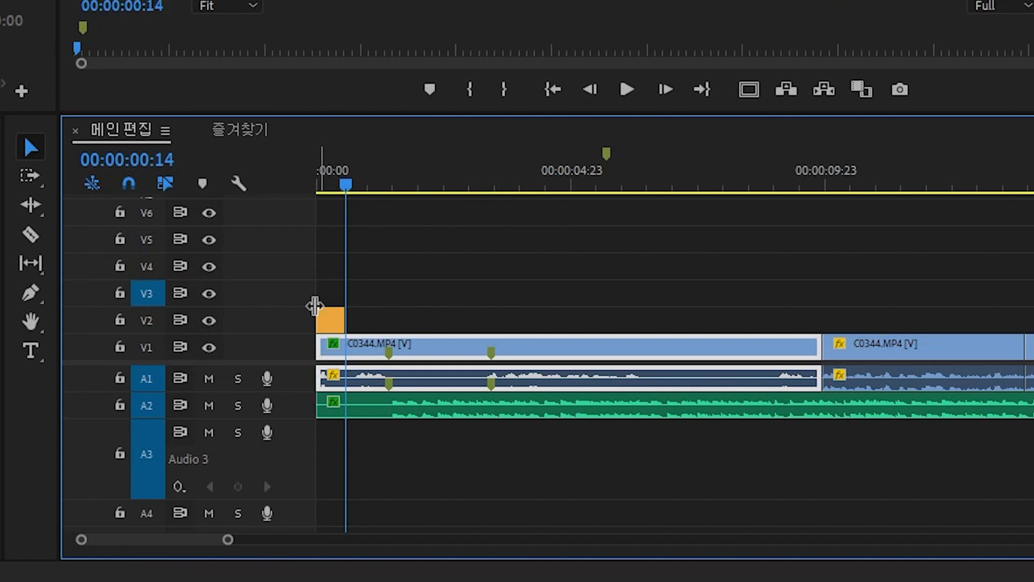
pyautogui.hotkey('ctrl', 'v')
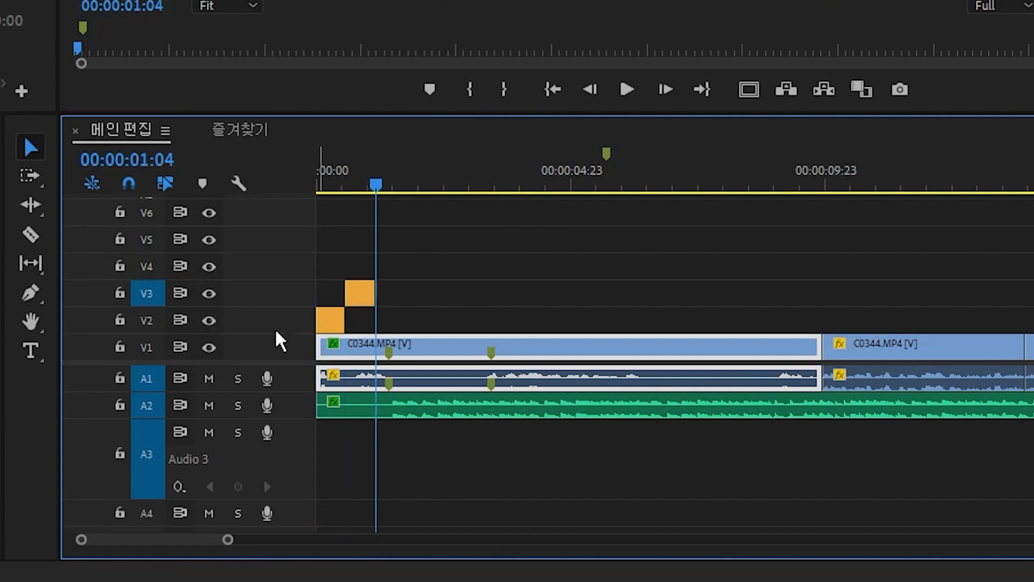
# - Paste the orange adjustment layer on V4 at 00:00:01:04 and on V5 at 00:00:01:18, targeting only that video track each time
pyautogui.click(153, 266)
pyautogui.hotkey('ctrl', 'v')
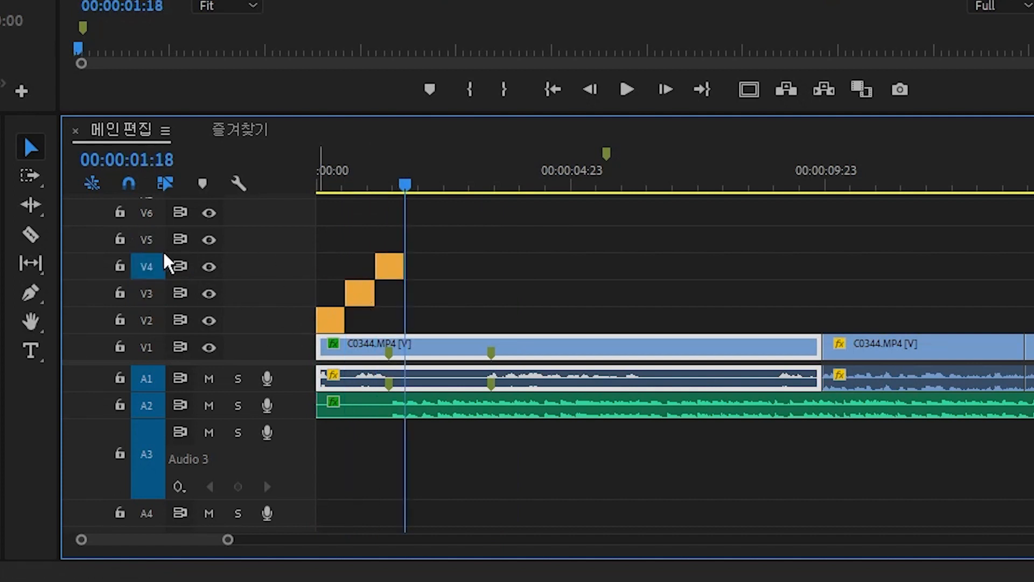
pyautogui.click(147, 240)
pyautogui.hotkey('ctrl', 'v')
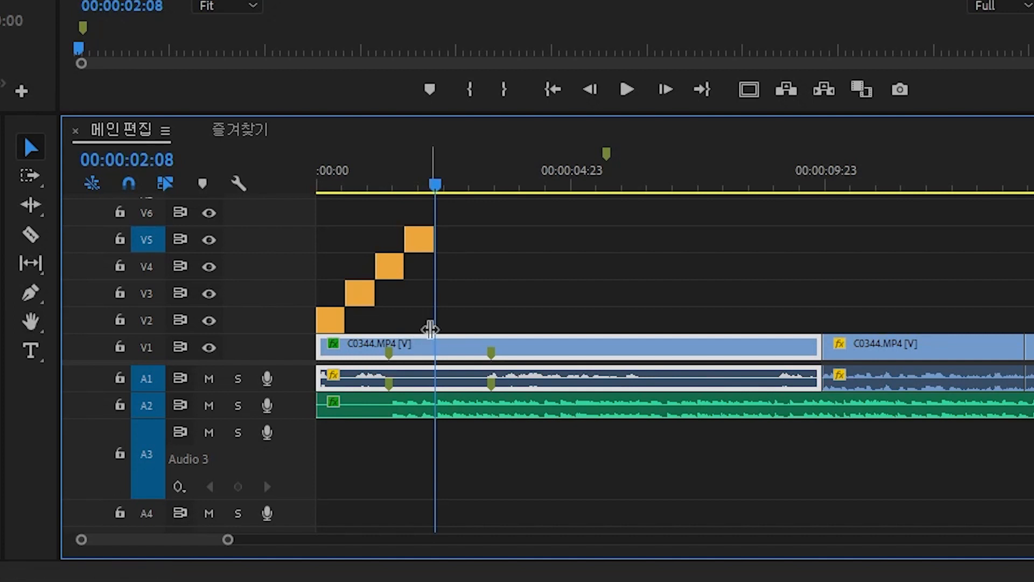
# - Delete the pasted adjustment layers on V3, V4 and V5, keeping only the one on V2
pyautogui.moveTo(512, 215); pyautogui.dragTo(357, 291)
pyautogui.press('Delete')
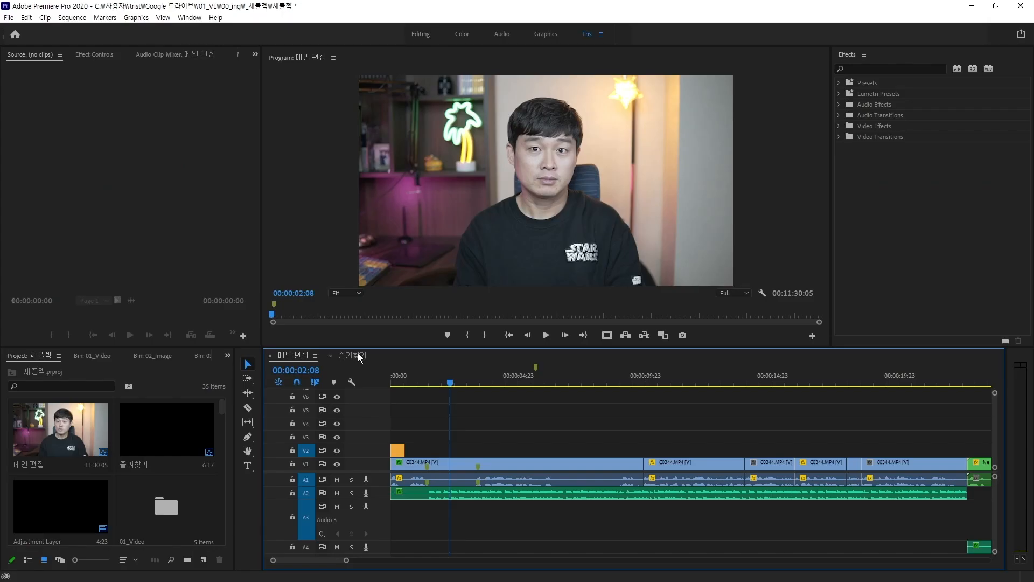
# - Preview the 대박 title in the 즐겨찾기 sequence and copy the title together with the sound effect beneath it
pyautogui.click(239, 129)
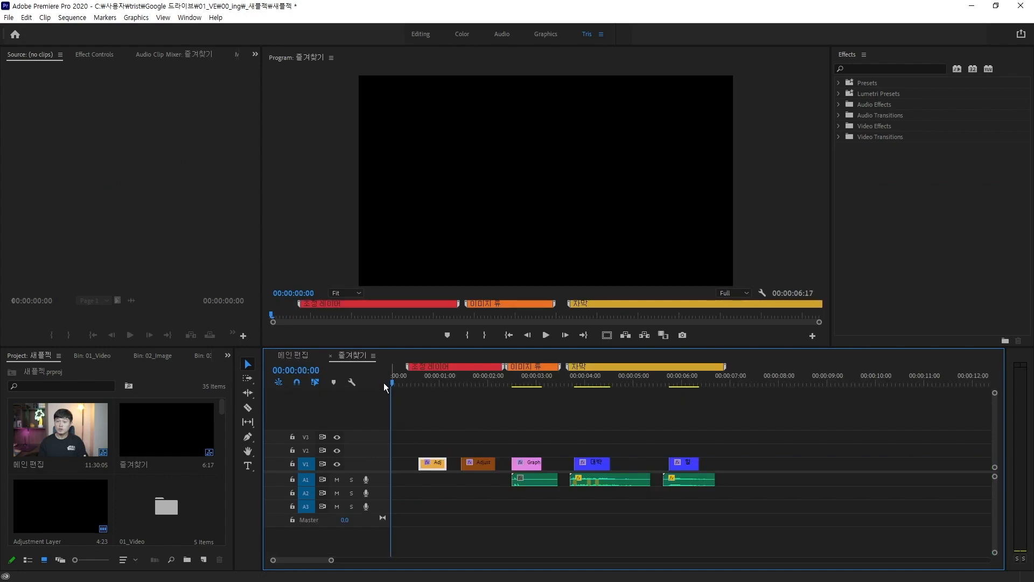
pyautogui.click(585, 367)
pyautogui.press('space')
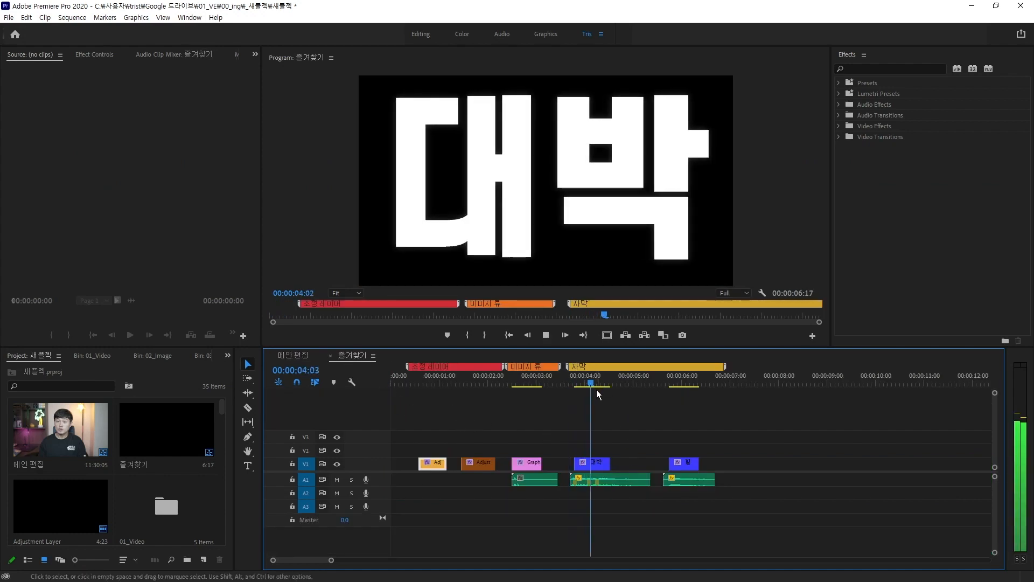
pyautogui.press('space')
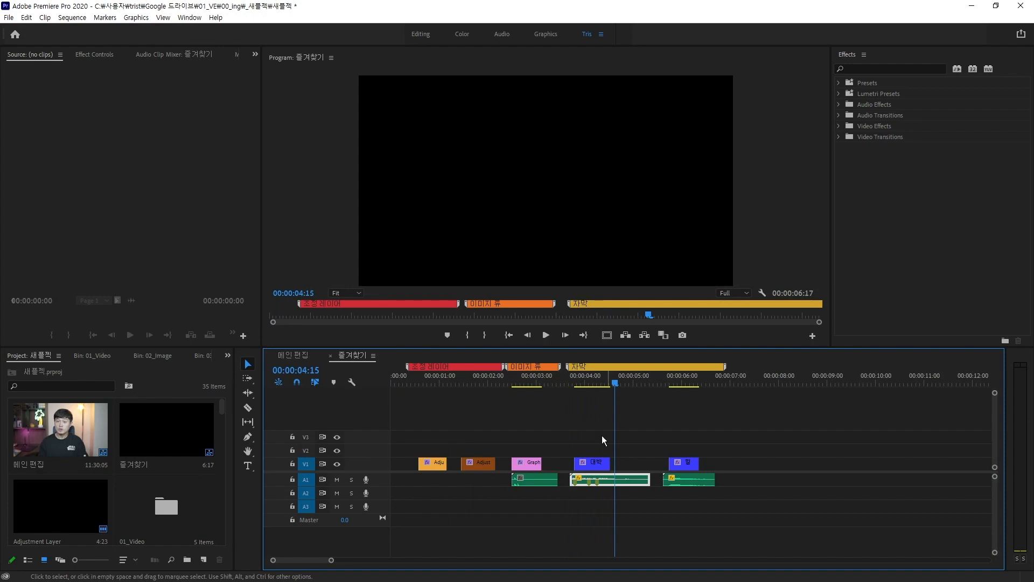
pyautogui.press('Up')
pyautogui.press('Up')
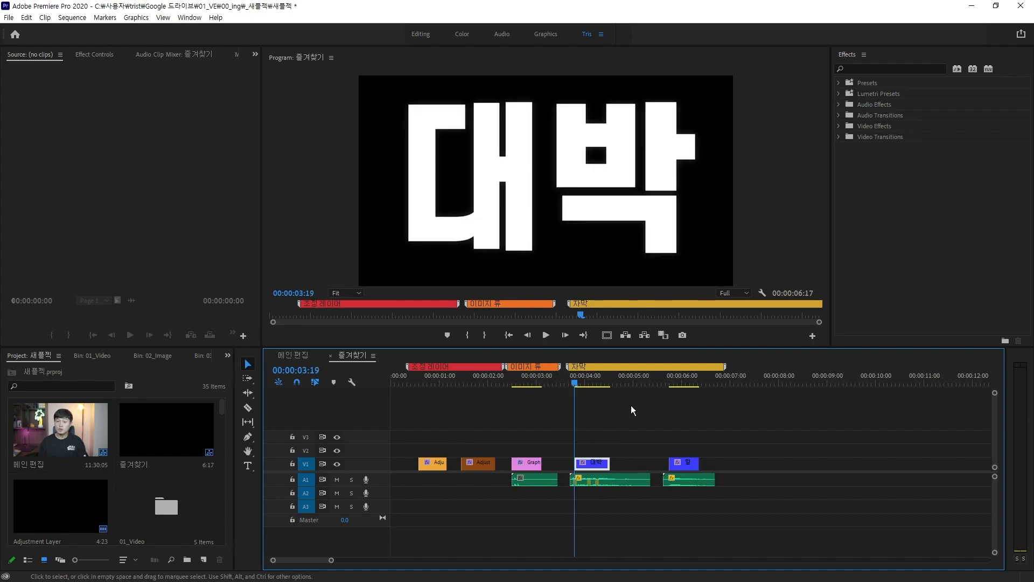
pyautogui.moveTo(644, 441); pyautogui.dragTo(583, 500)
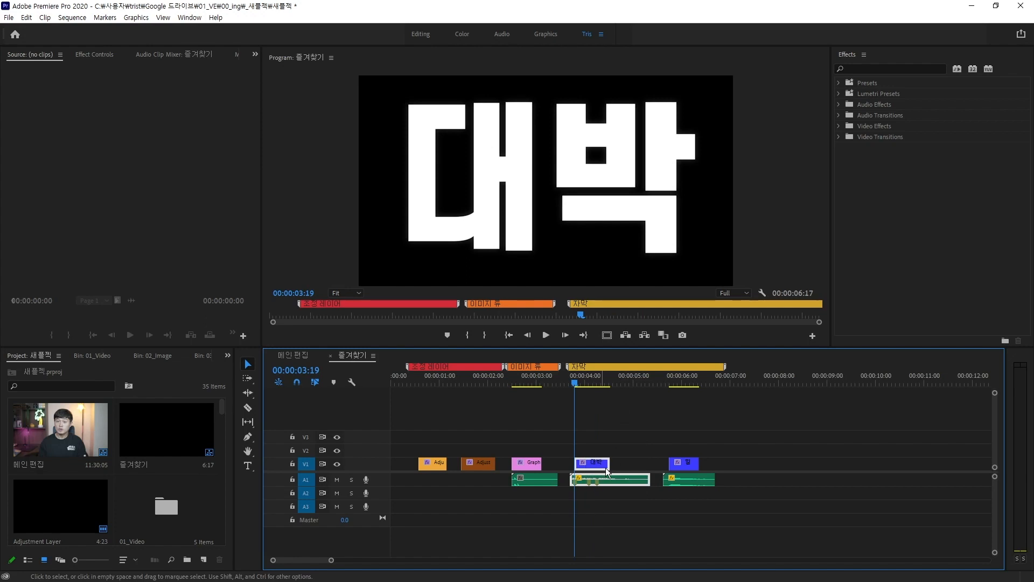
# - Go to 00:00:10:10 in 메인 편집, try pasting the 대박 title and sound with A1 targeted, and undo the paste
pyautogui.click(296, 355)
pyautogui.click(662, 383)
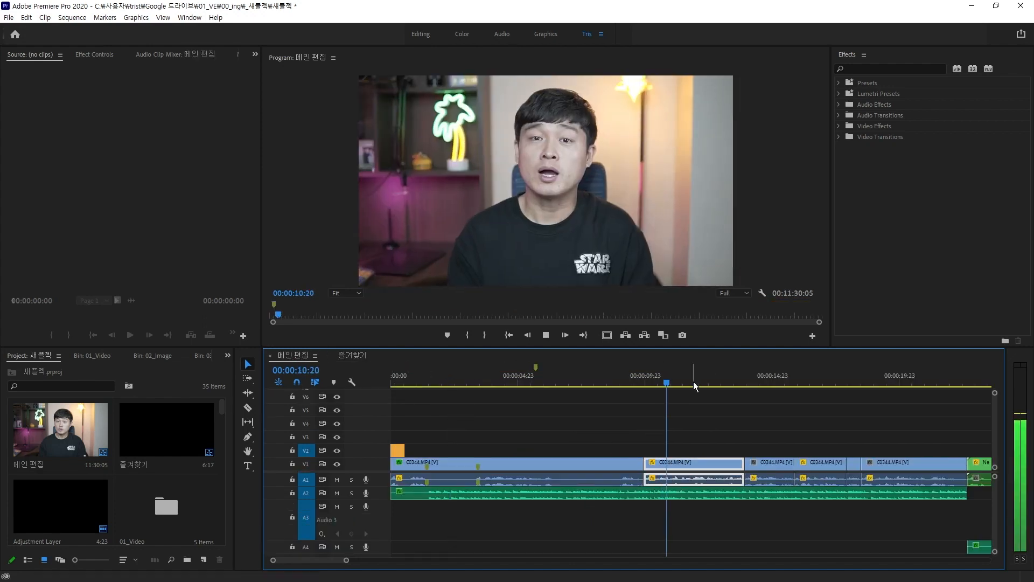
pyautogui.click(662, 383)
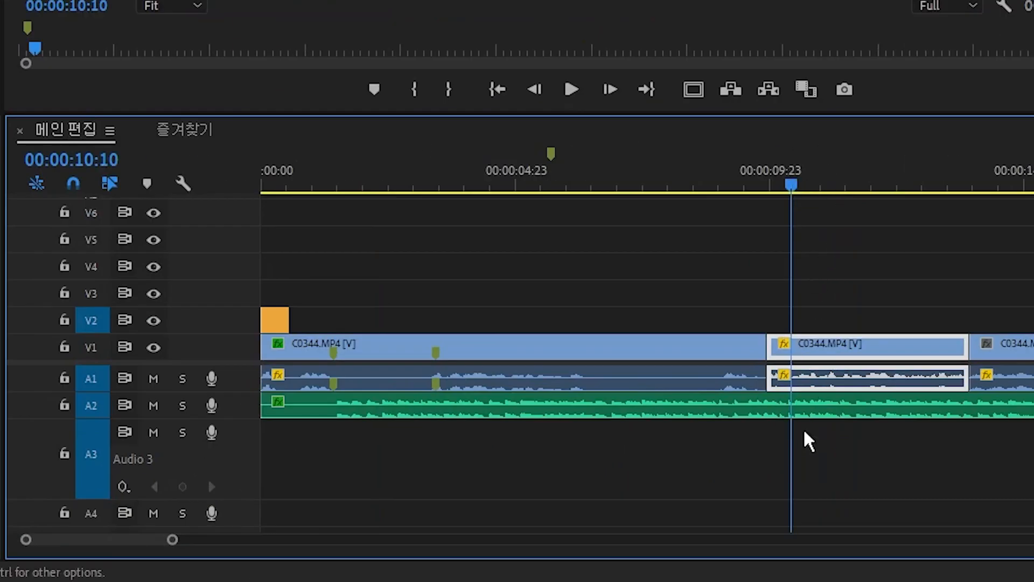
pyautogui.hotkey('ctrl', 'v')
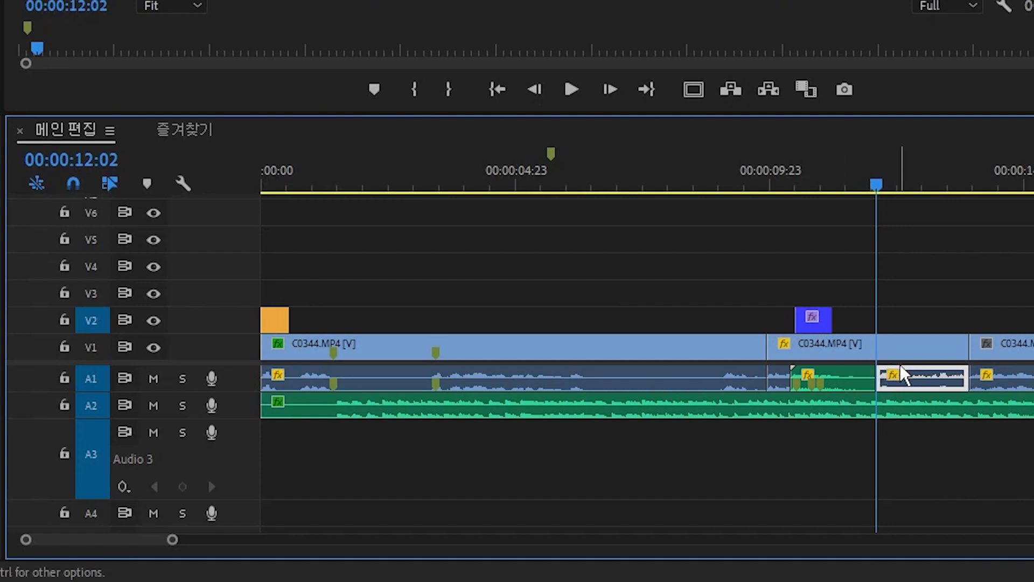
pyautogui.hotkey('ctrl', 'z')
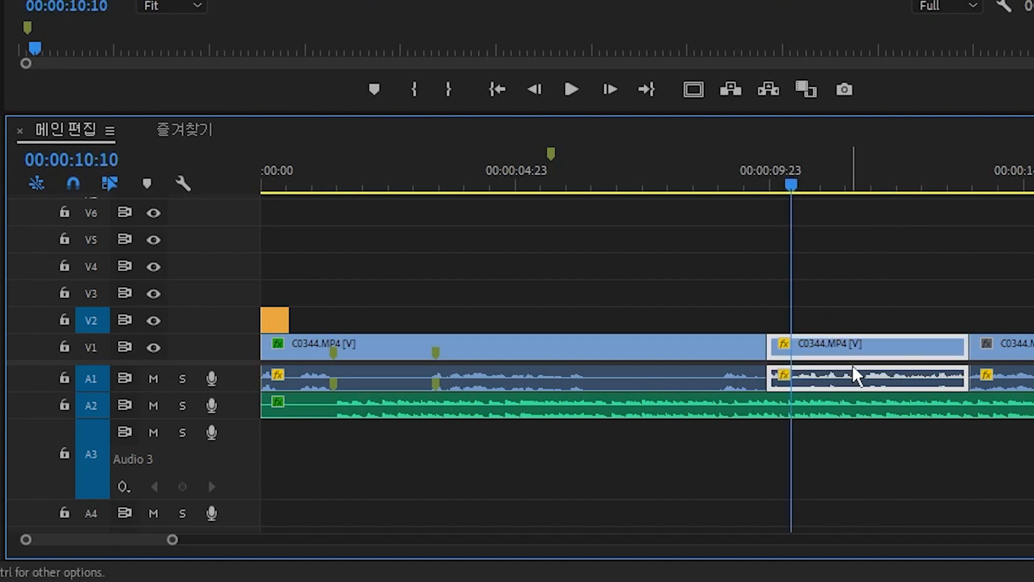
# - Untarget A1 and A2, then paste the 대박 title on V2 and its sound effect on A3 at 00:00:10:10
pyautogui.click(92, 383)
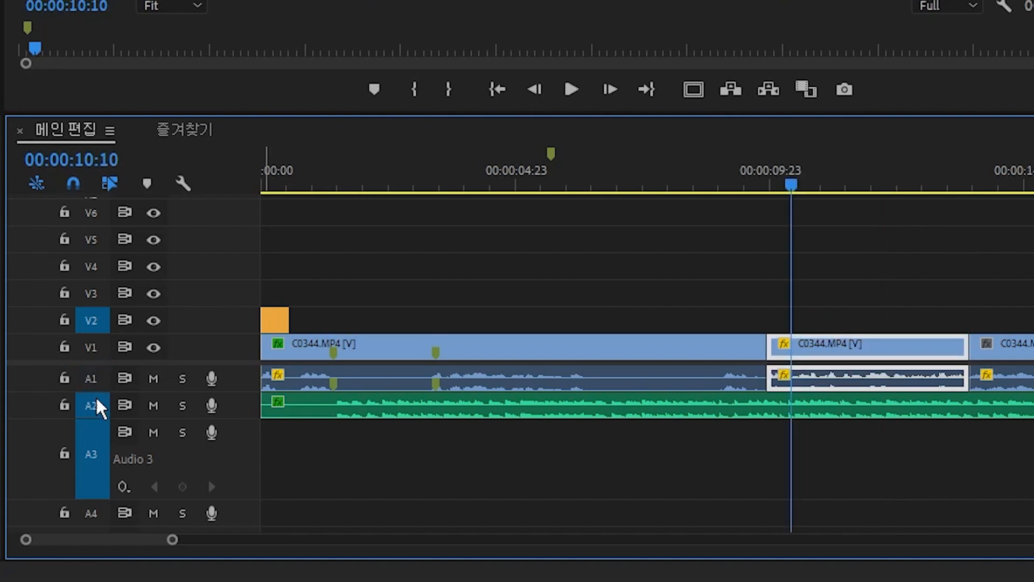
pyautogui.click(97, 404)
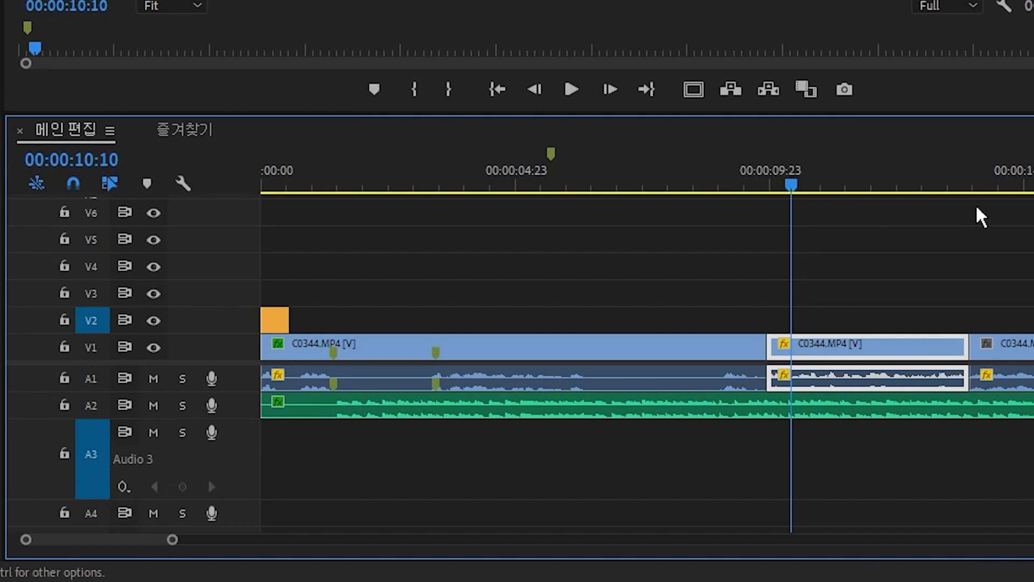
pyautogui.hotkey('ctrl', 'v')
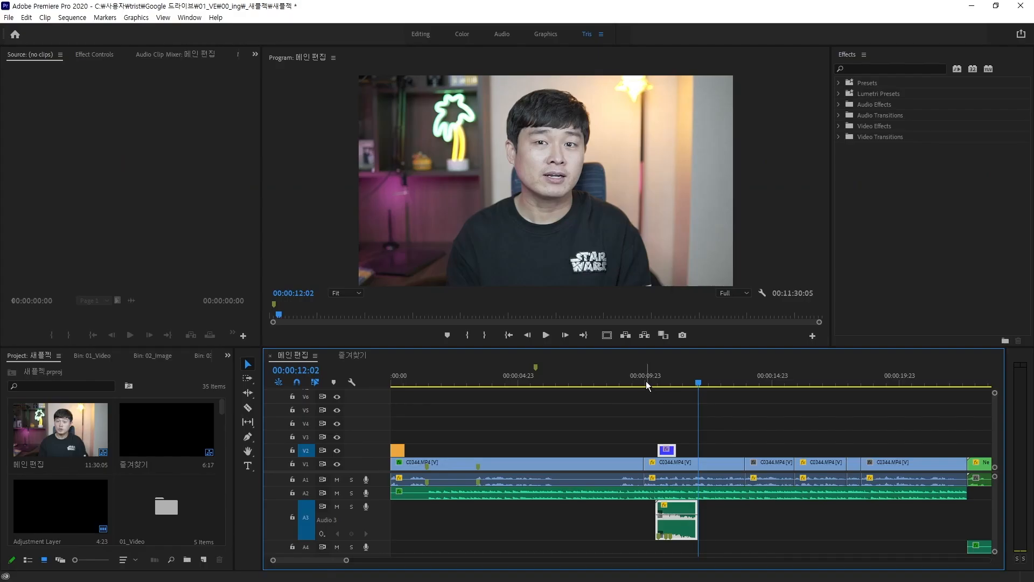
# - Play back the pasted 대박 title and change its text to 구독
pyautogui.click(760, 179)
pyautogui.press('space')
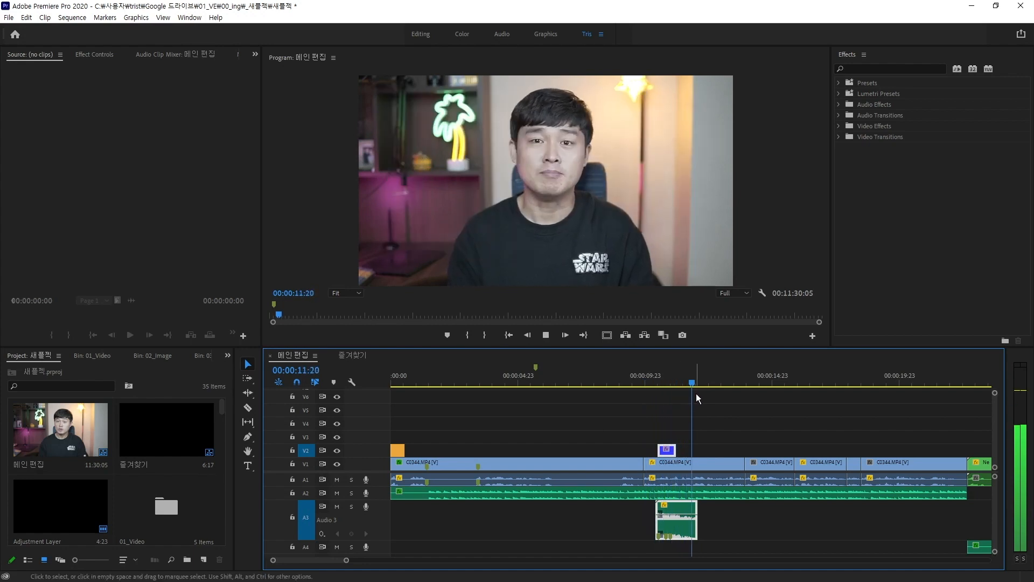
pyautogui.click(663, 379)
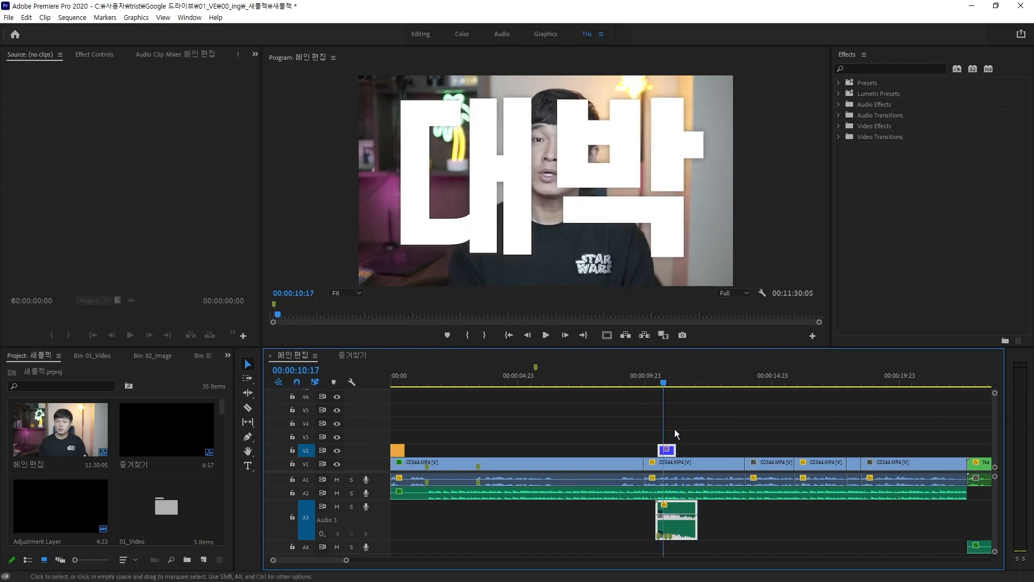
pyautogui.doubleClick(516, 186)
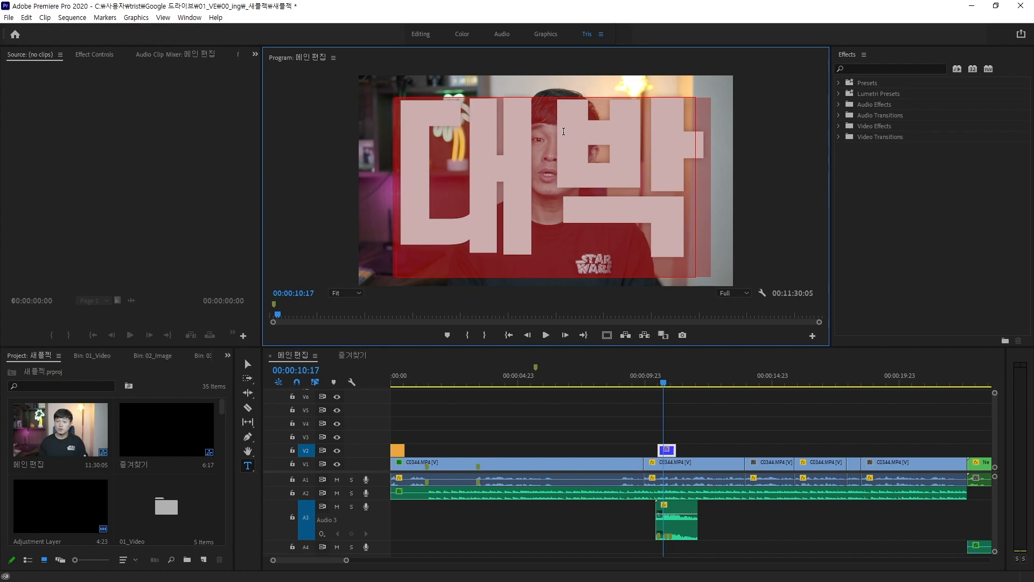
pyautogui.write('구독')
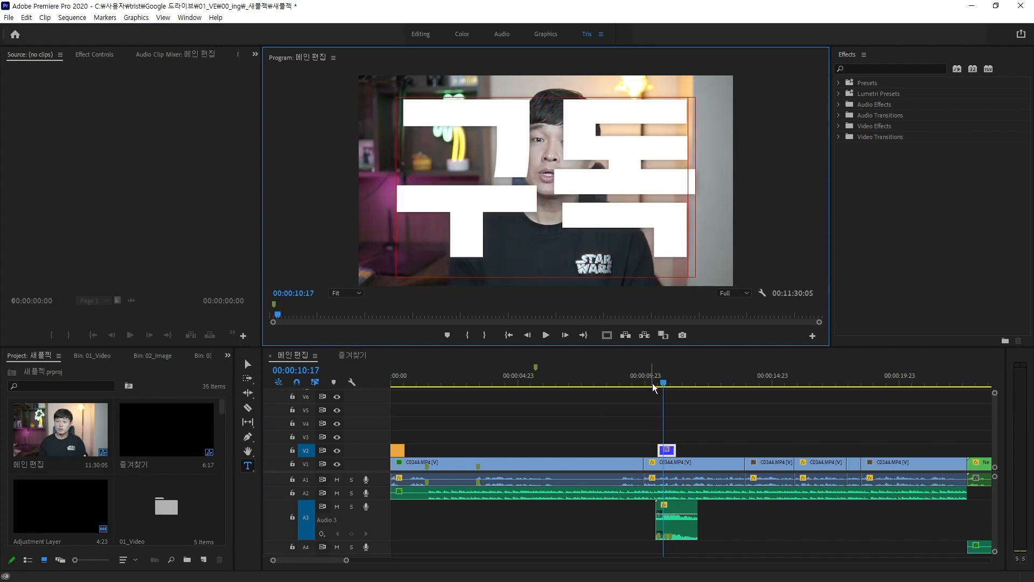
# - Play back the section with the 구독 title and its sound effect to check the edit
pyautogui.click(651, 382)
pyautogui.press('space')
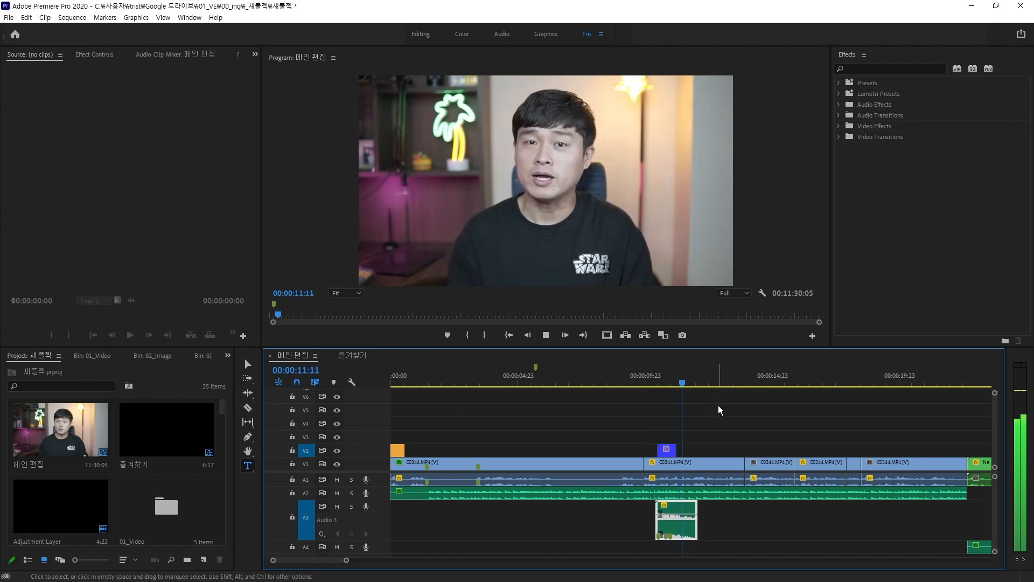
pyautogui.press('space')
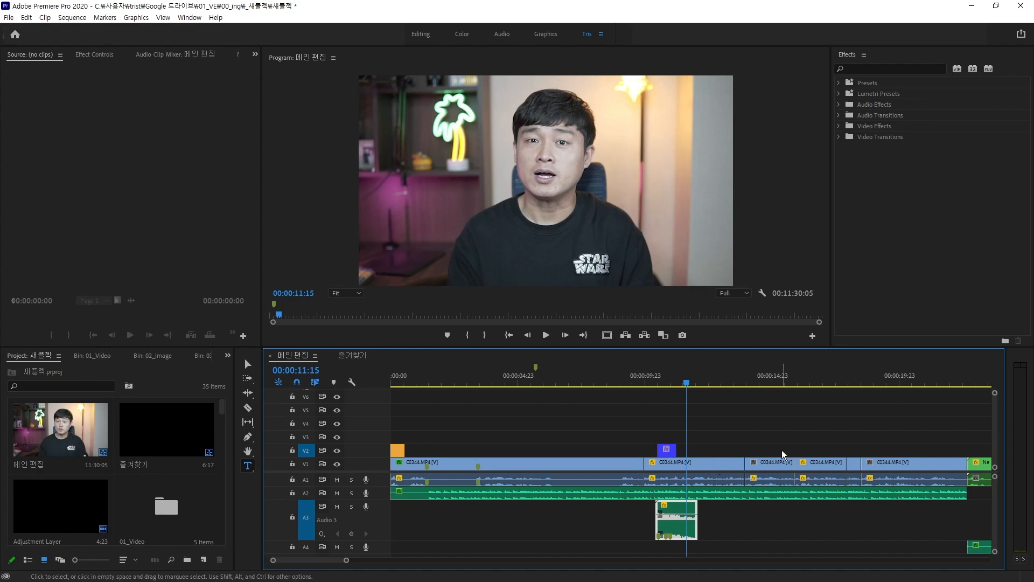
# - Look over the whole 메인 편집 sequence through to its last section and return to the area around the 구독 title
pyautogui.press('-')
pyautogui.press('-')
pyautogui.press('-')
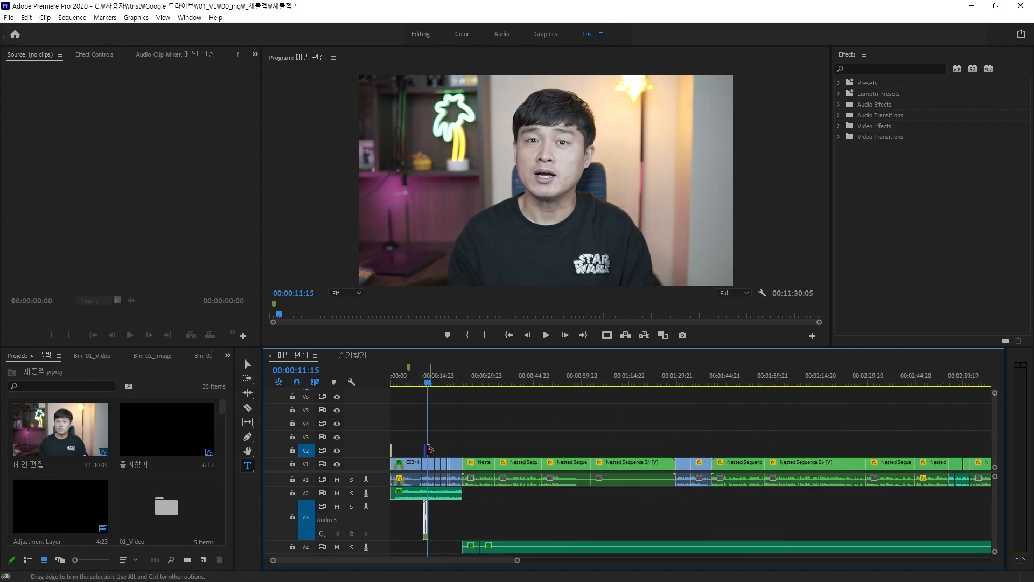
pyautogui.click(943, 376)
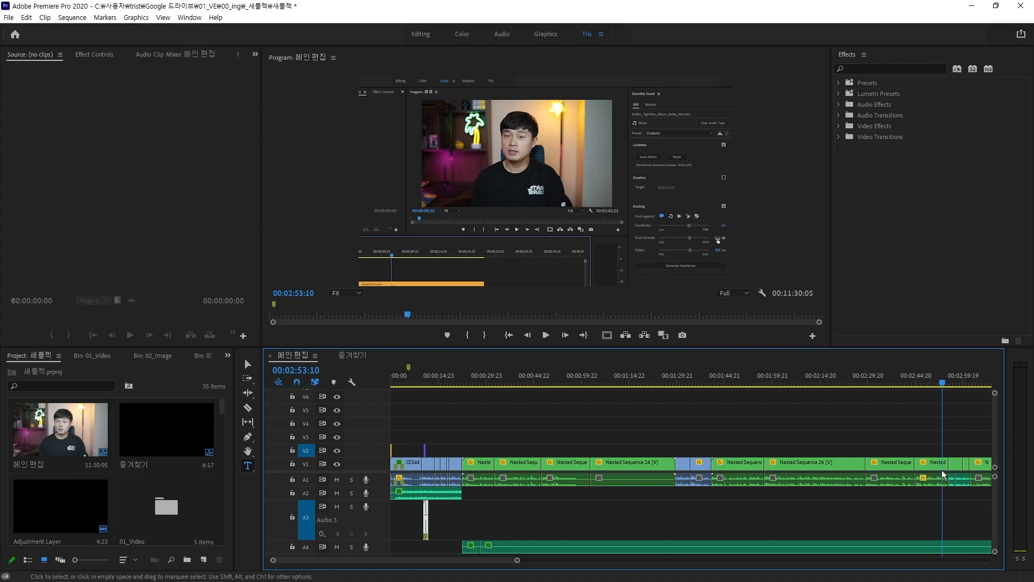
pyautogui.press('\\')
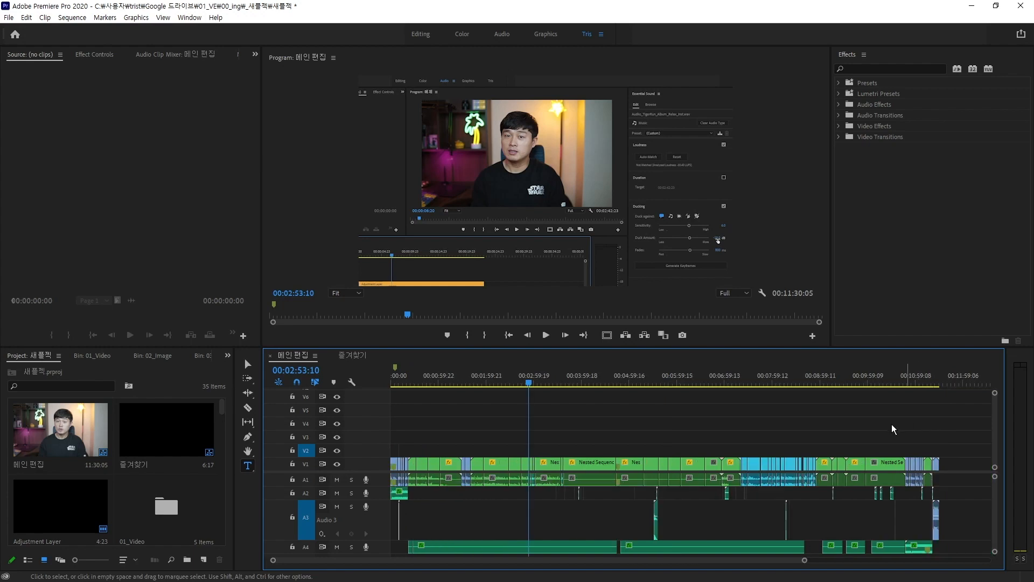
pyautogui.press('-')
pyautogui.click(683, 376)
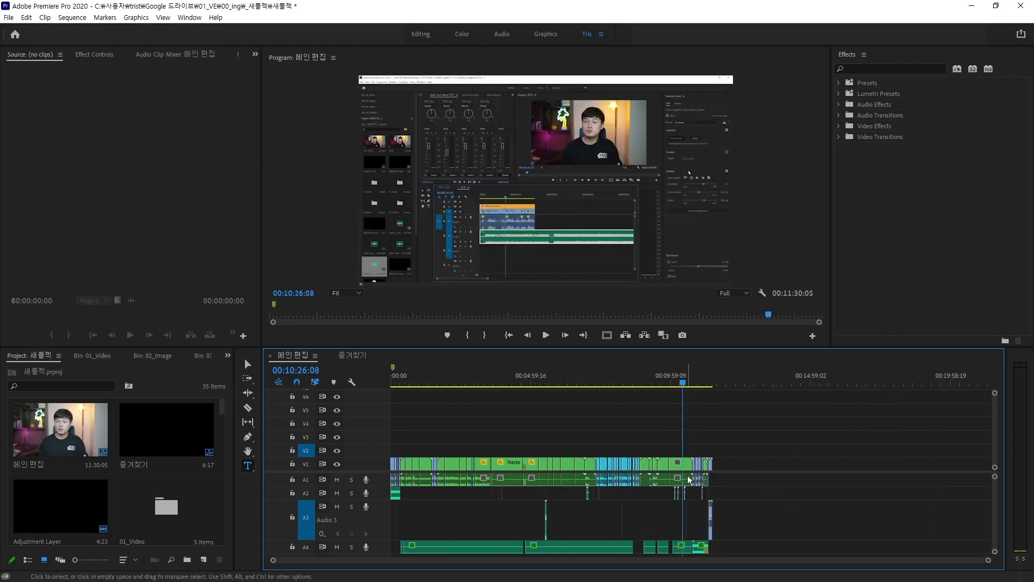
pyautogui.click(646, 376)
pyautogui.moveTo(412, 386); pyautogui.dragTo(396, 384)
pyautogui.press('=')
pyautogui.press('=')
pyautogui.press('=')
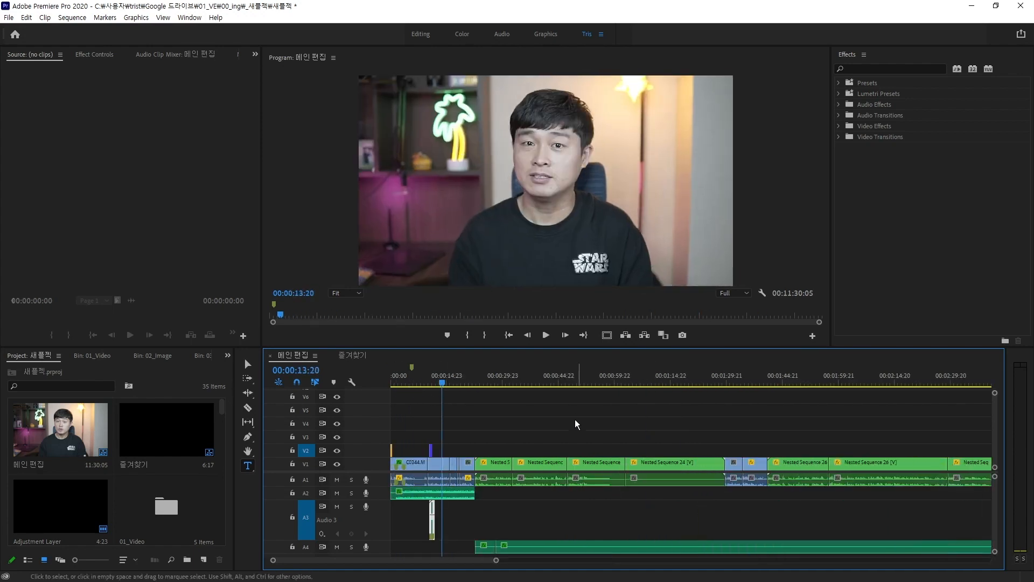
pyautogui.press('=')
pyautogui.press('=')
# - Copy the 구독 title and its sound, try pasting them over the C0344 clip following Nested Sequence 35, and undo the paste
pyautogui.moveTo(592, 431); pyautogui.dragTo(536, 457)
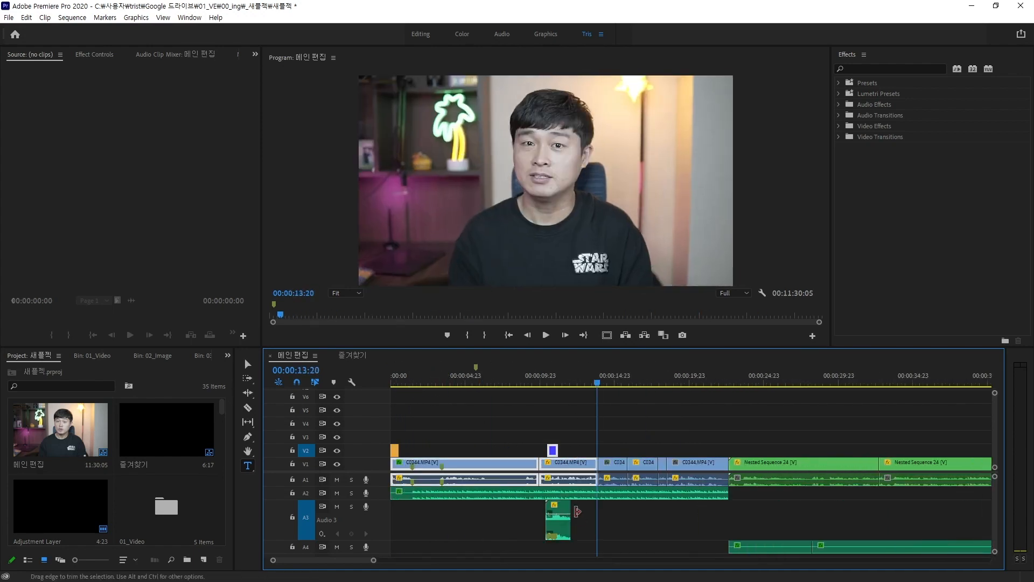
pyautogui.moveTo(584, 515); pyautogui.dragTo(541, 534)
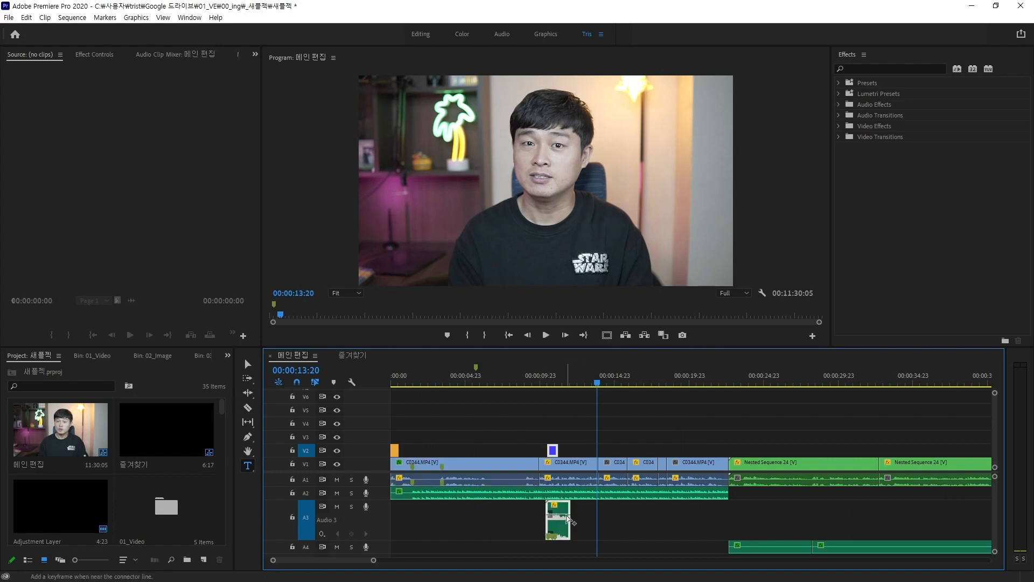
pyautogui.press('-')
pyautogui.press('-')
pyautogui.press('-')
pyautogui.press('-')
pyautogui.press('-')
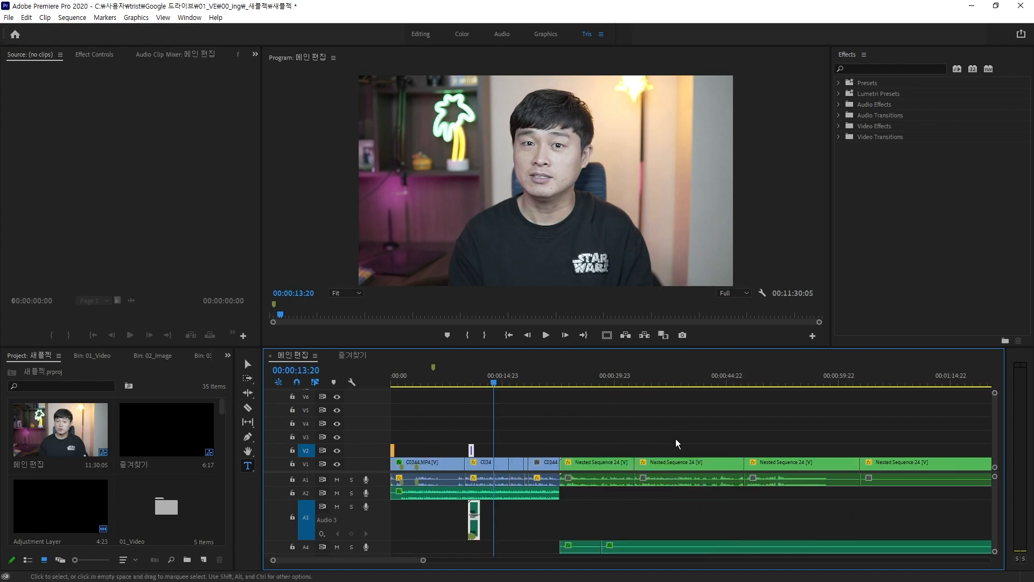
pyautogui.click(689, 382)
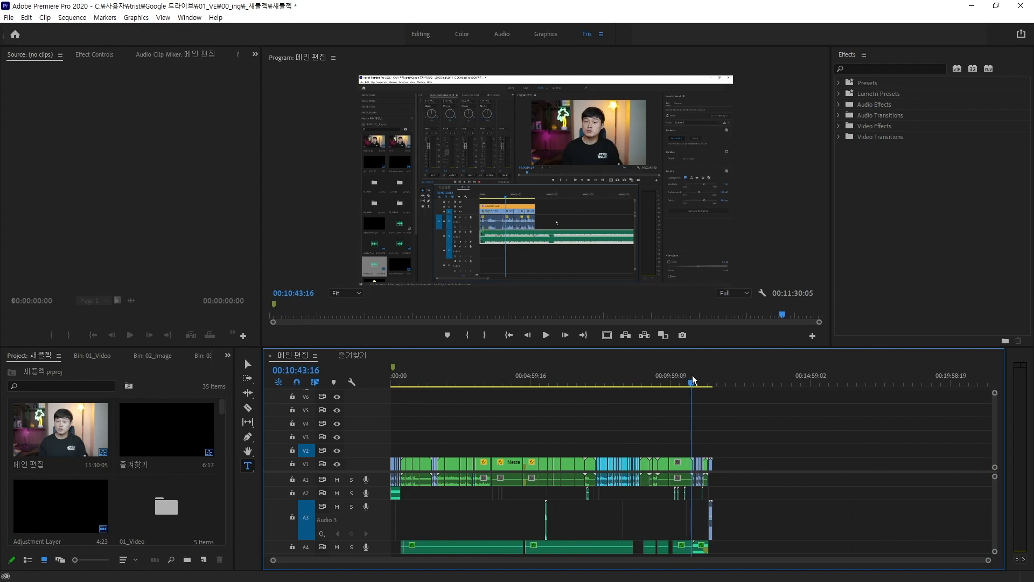
pyautogui.press('=')
pyautogui.press('=')
pyautogui.press('=')
pyautogui.press('=')
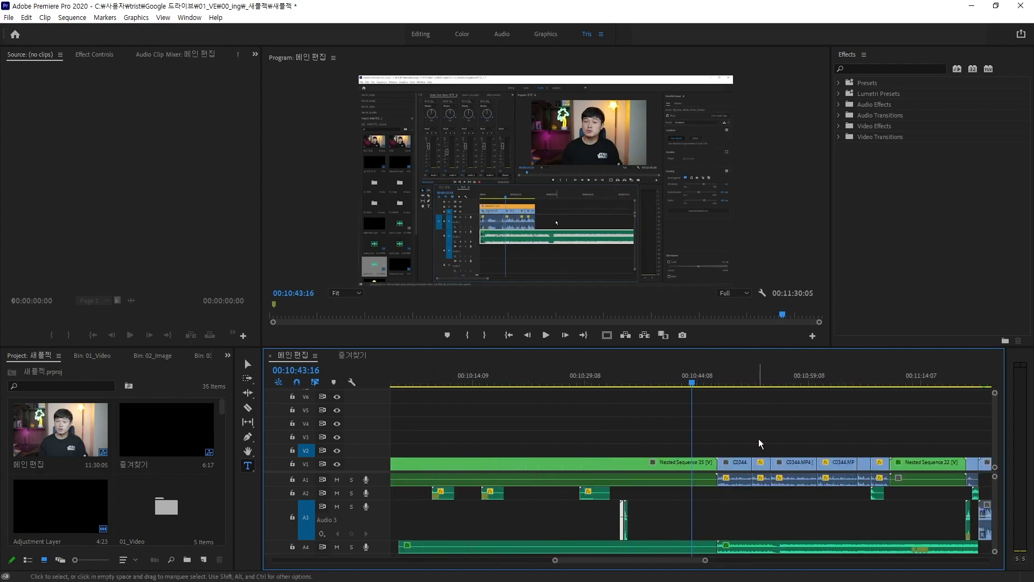
pyautogui.click(724, 376)
pyautogui.hotkey('ctrl', 'v')
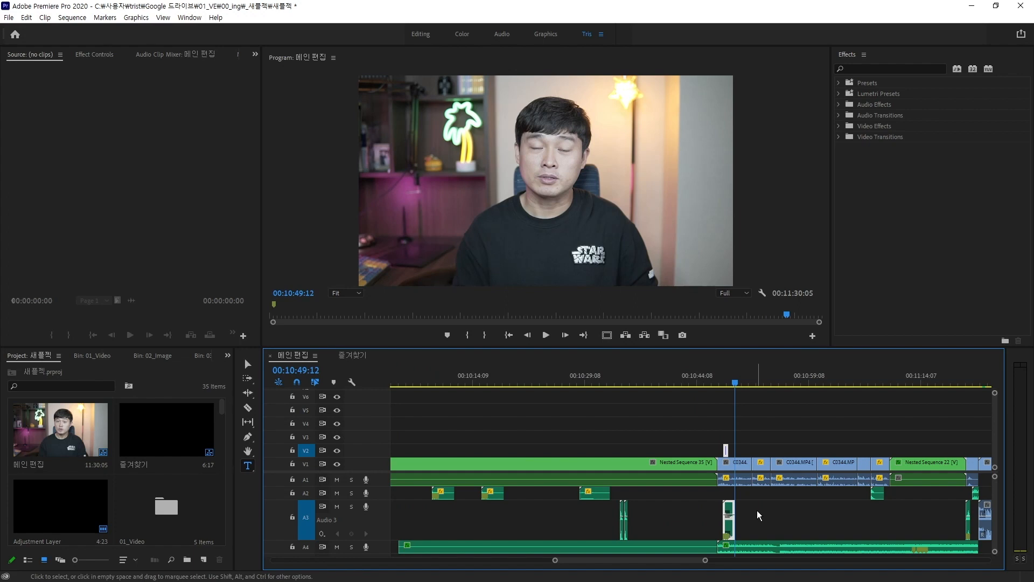
pyautogui.hotkey('ctrl', 'z')
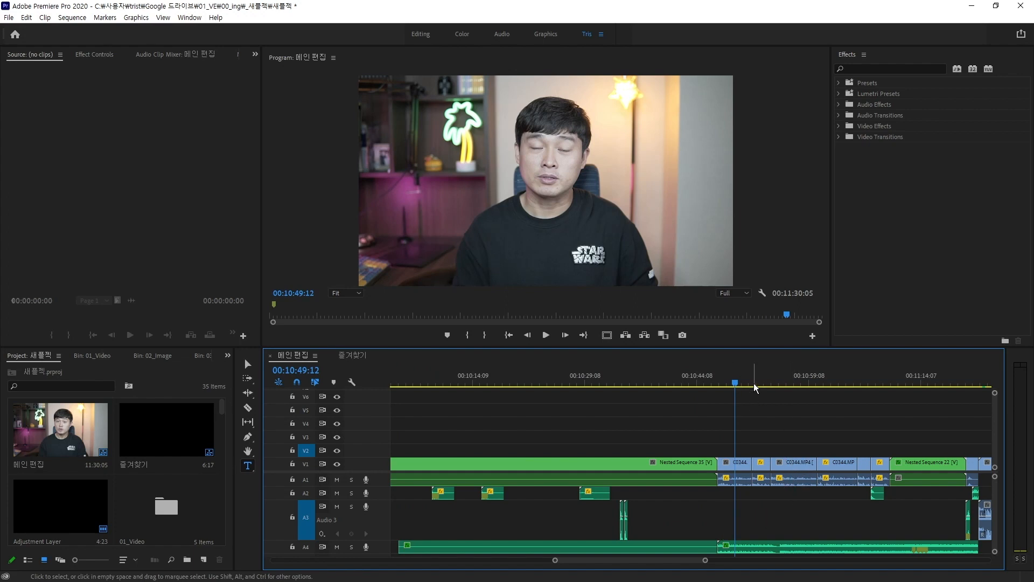
# - Return to the 구독 title at 00:00:10:19 and examine it together with its sound clip up close
pyautogui.press('Home')
pyautogui.click(470, 379)
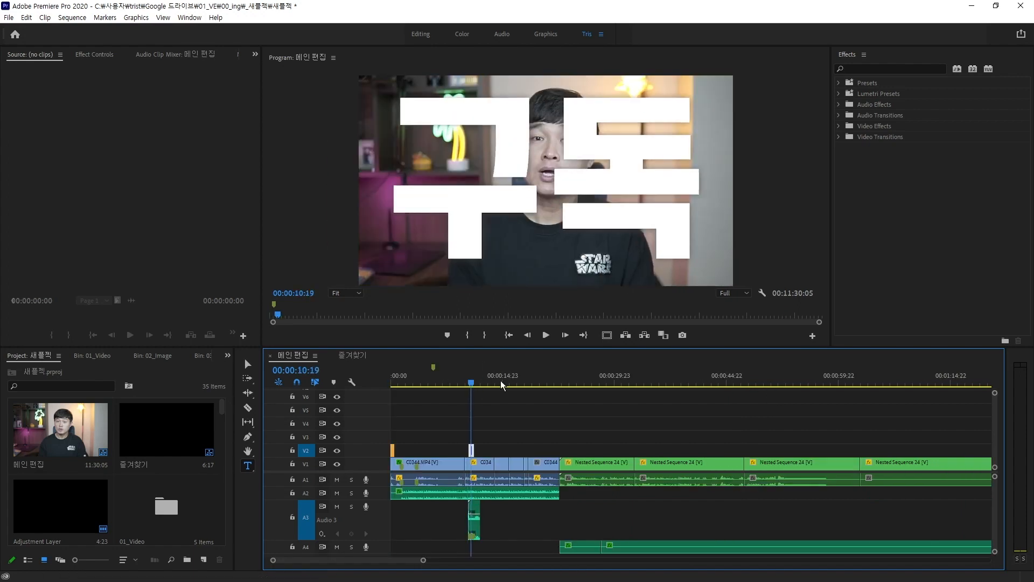
pyautogui.press('=')
pyautogui.press('=')
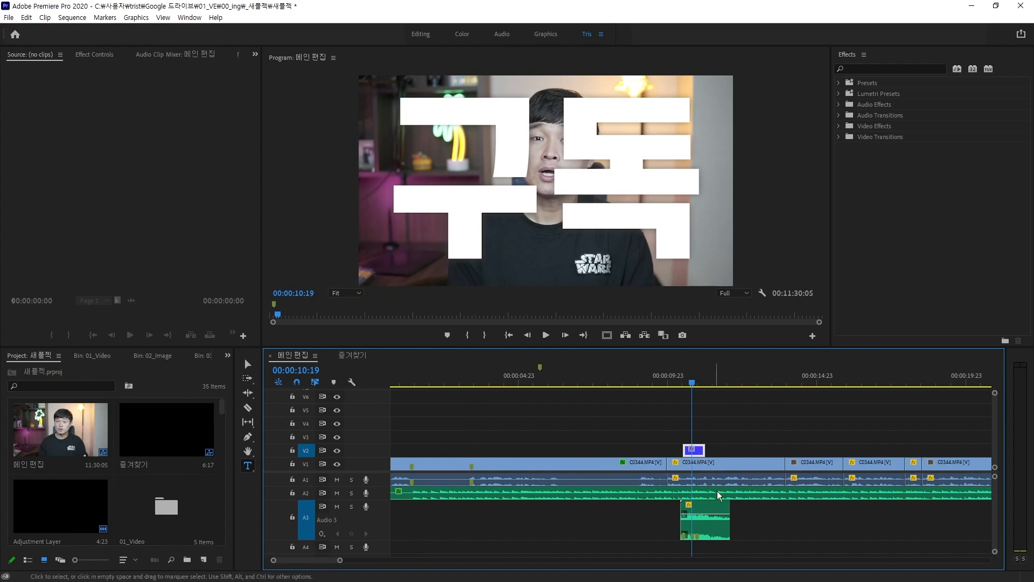
# - Copy the 구독 title together with its sound clip into the 즐겨찾기 sequence, after the last stored title
pyautogui.click(724, 531)
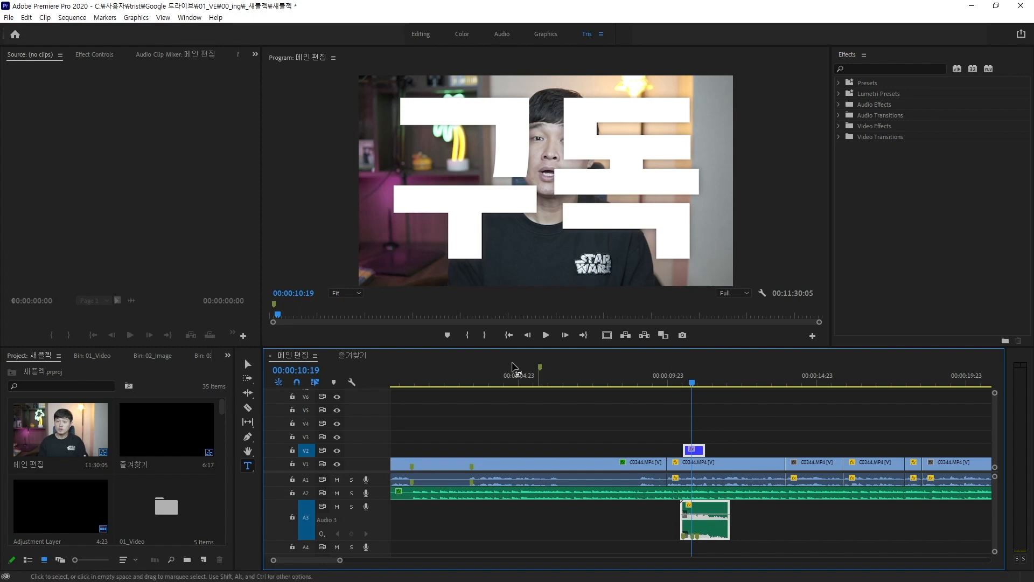
pyautogui.click(358, 355)
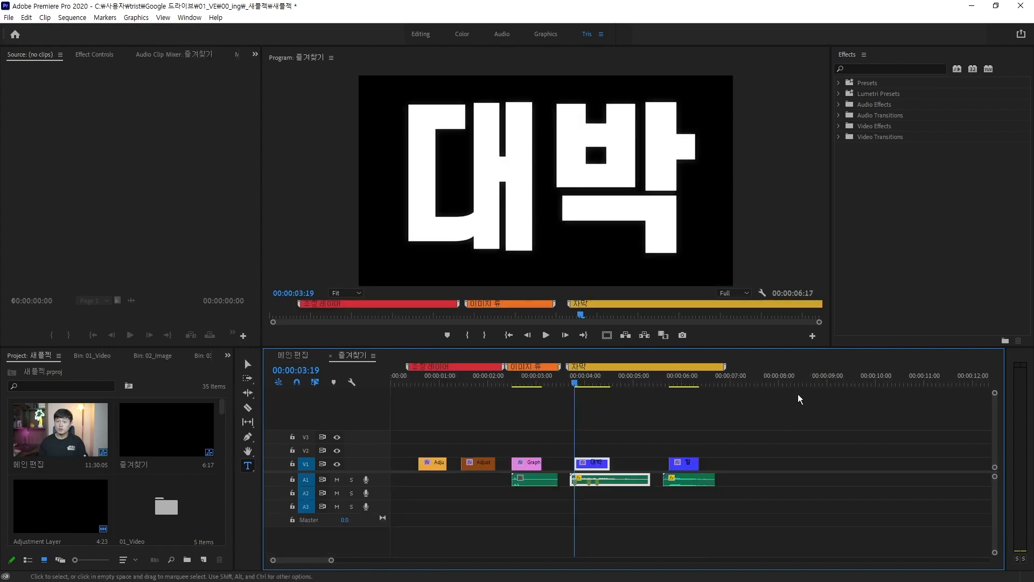
pyautogui.click(753, 378)
pyautogui.hotkey('ctrl', 'v')
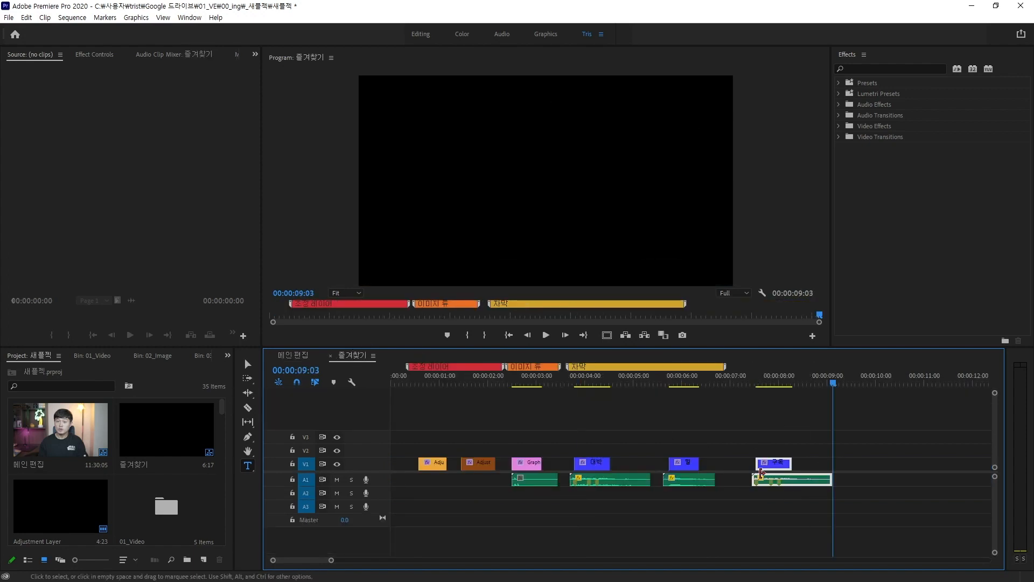
# - Return to the 메인 편집 sequence and place the playhead at 00:10:47:14, just after the last long Nested Sequence 35 clip
pyautogui.click(306, 352)
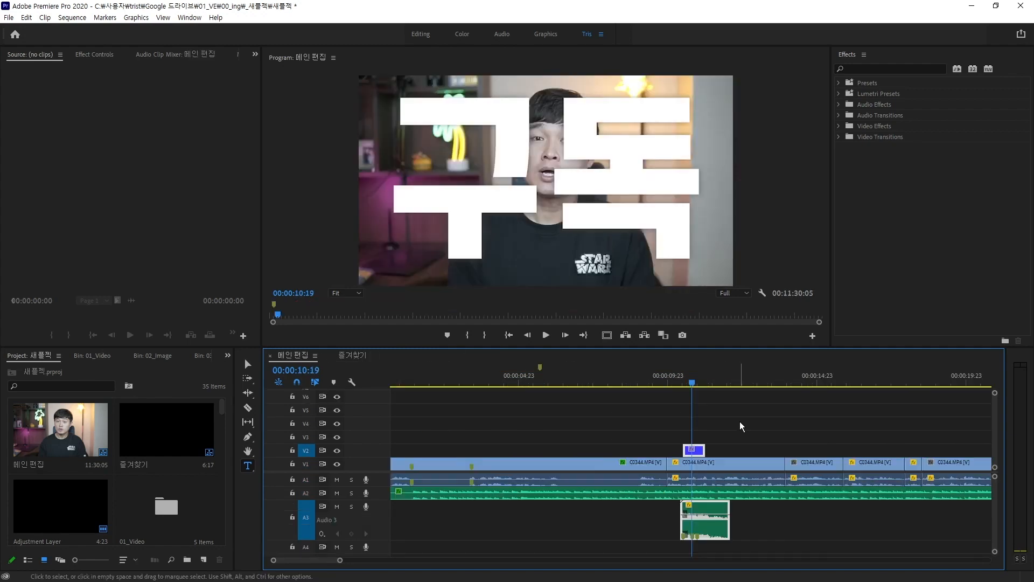
pyautogui.press('-')
pyautogui.press('-')
pyautogui.press('-')
pyautogui.press('-')
pyautogui.moveTo(545, 380); pyautogui.dragTo(968, 378)
pyautogui.press('-')
pyautogui.press('-')
pyautogui.click(689, 376)
pyautogui.press('=')
pyautogui.press('=')
pyautogui.press('=')
pyautogui.press('-')
pyautogui.press('=')
pyautogui.click(733, 371)
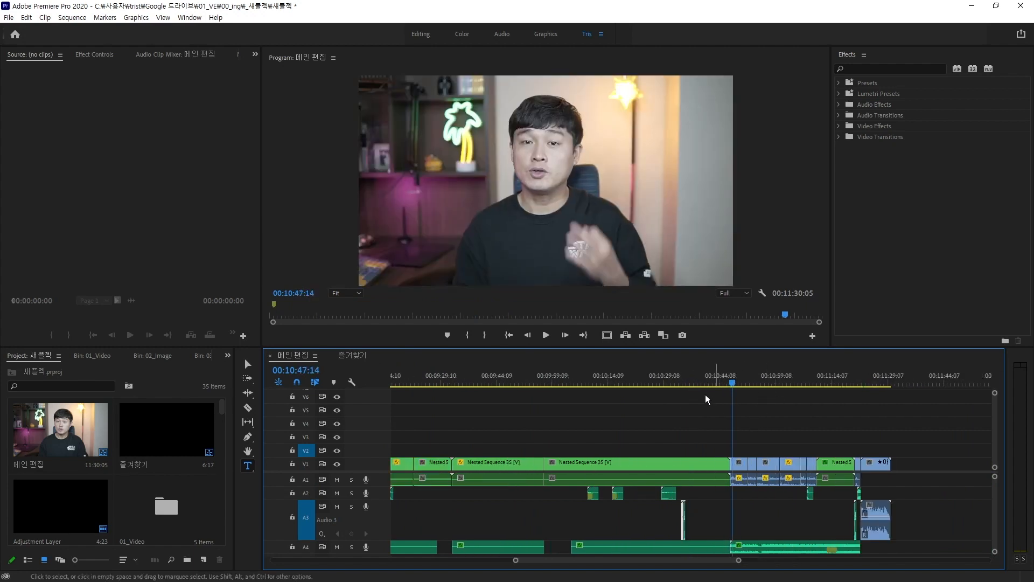
# - Copy the 구독 title and its sound from the 즐겨찾기 sequence and paste them into 메인 편집 at 00:10:47:14
pyautogui.click(360, 356)
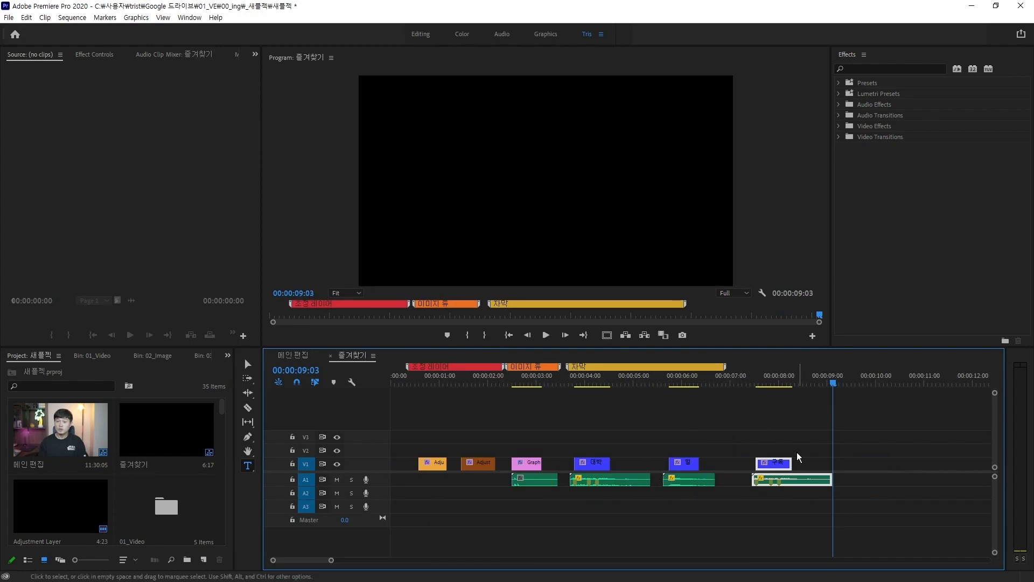
pyautogui.click(856, 453)
pyautogui.moveTo(874, 433); pyautogui.dragTo(786, 488)
pyautogui.moveTo(387, 365); pyautogui.dragTo(677, 418)
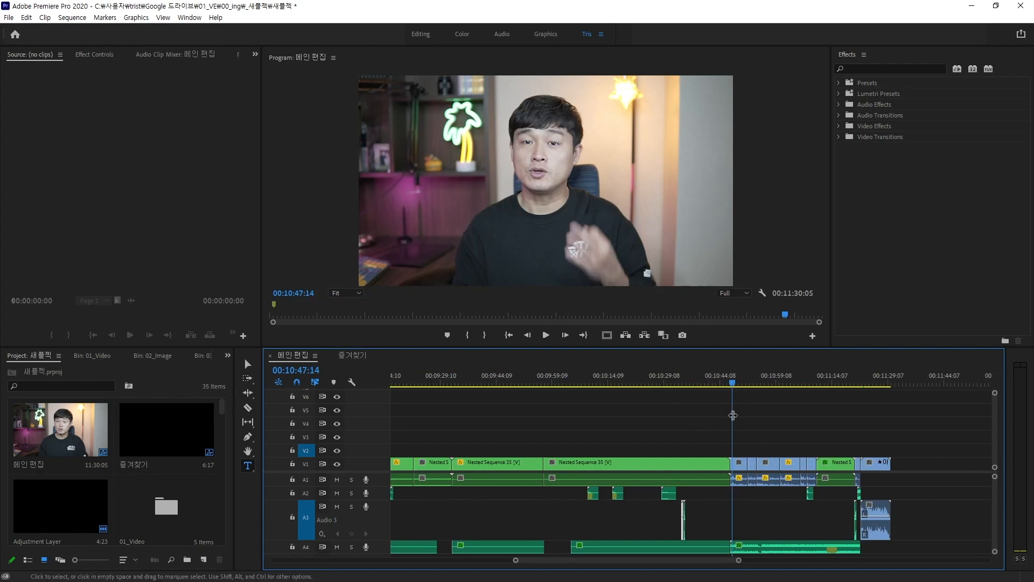
pyautogui.hotkey('ctrl', 'v')
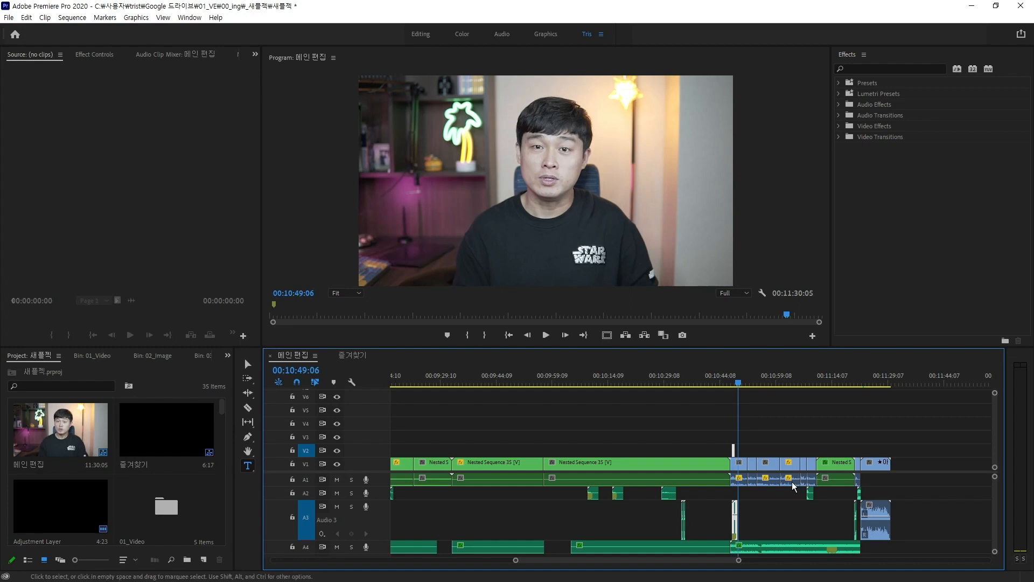
# - Play back the pasted 구독 title from just before it and stop while the title is on screen
pyautogui.click(728, 378)
pyautogui.press('space')
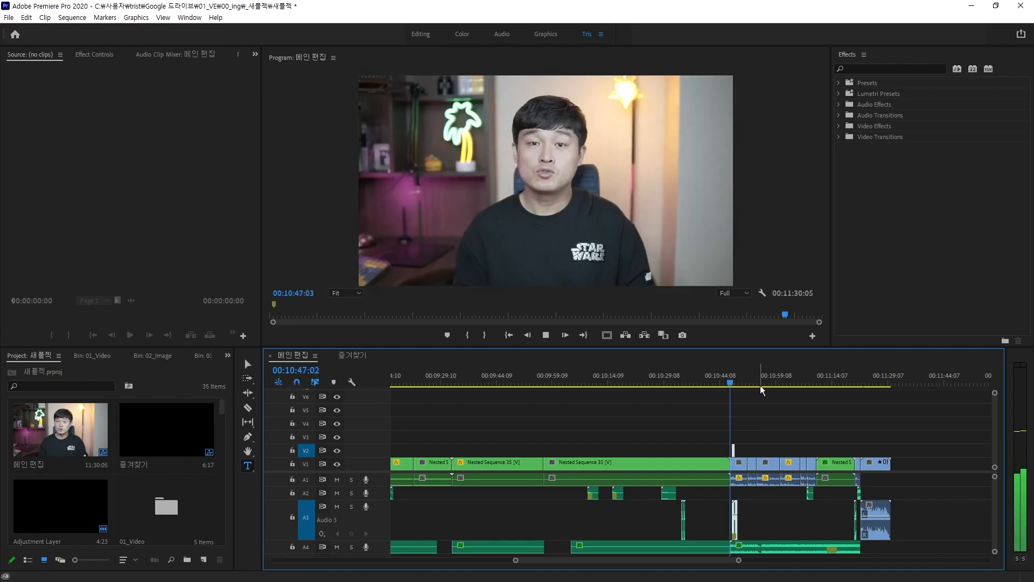
pyautogui.press('space')
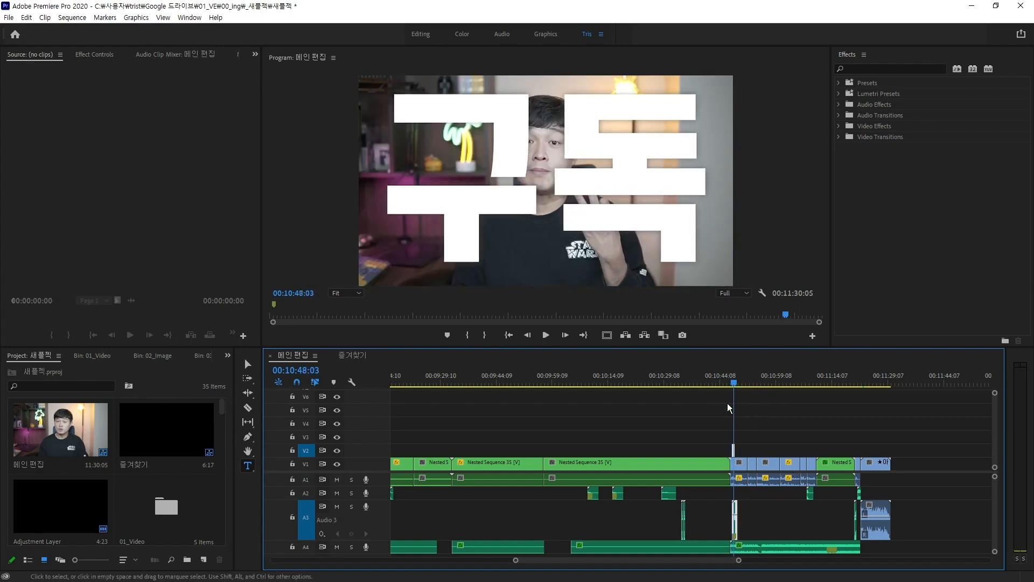
# - Replace the pasted title's text with 좋죠 and play it back from just before the title
pyautogui.doubleClick(616, 150)
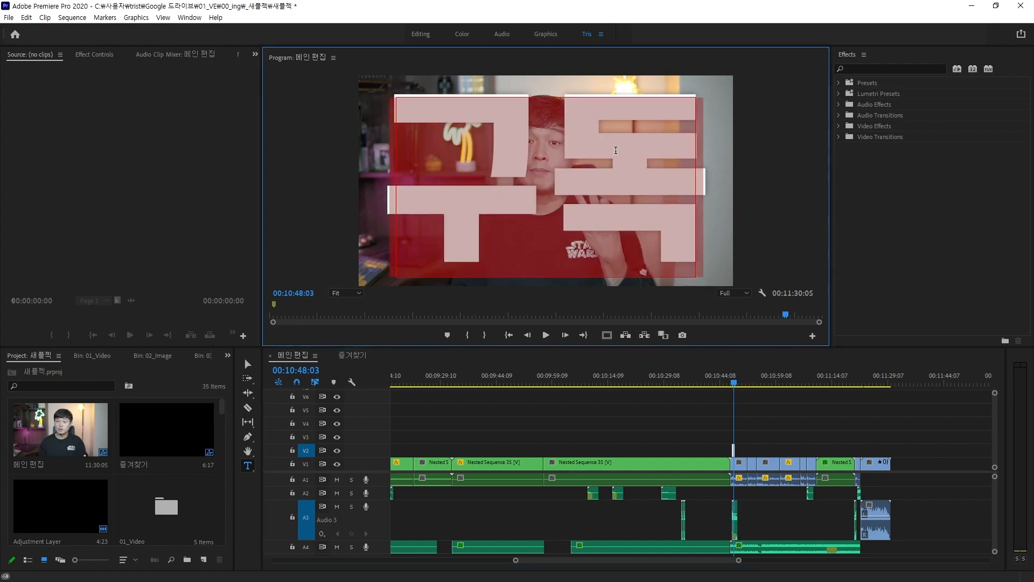
pyautogui.write('좋아')
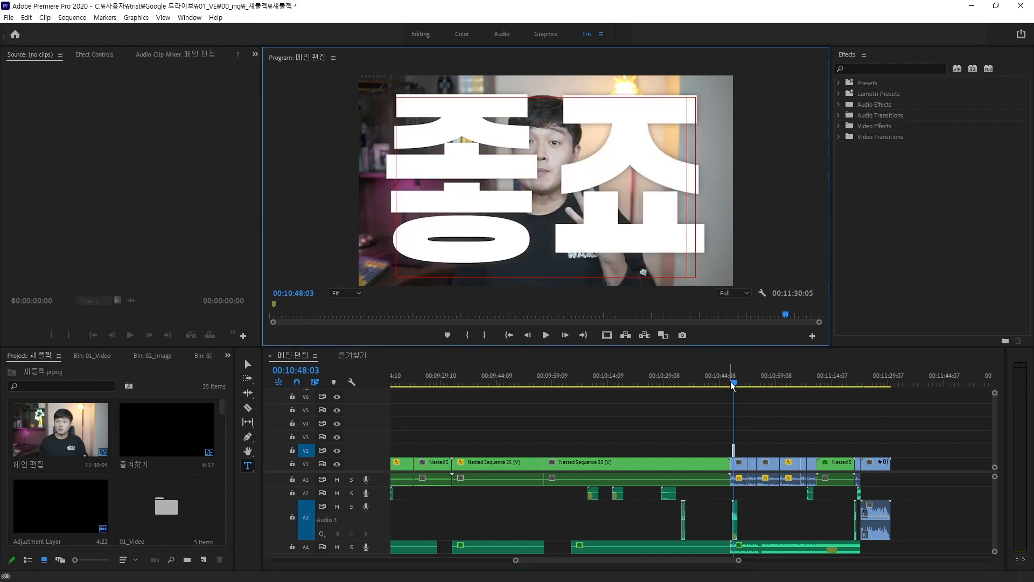
pyautogui.click(730, 383)
pyautogui.press('space')
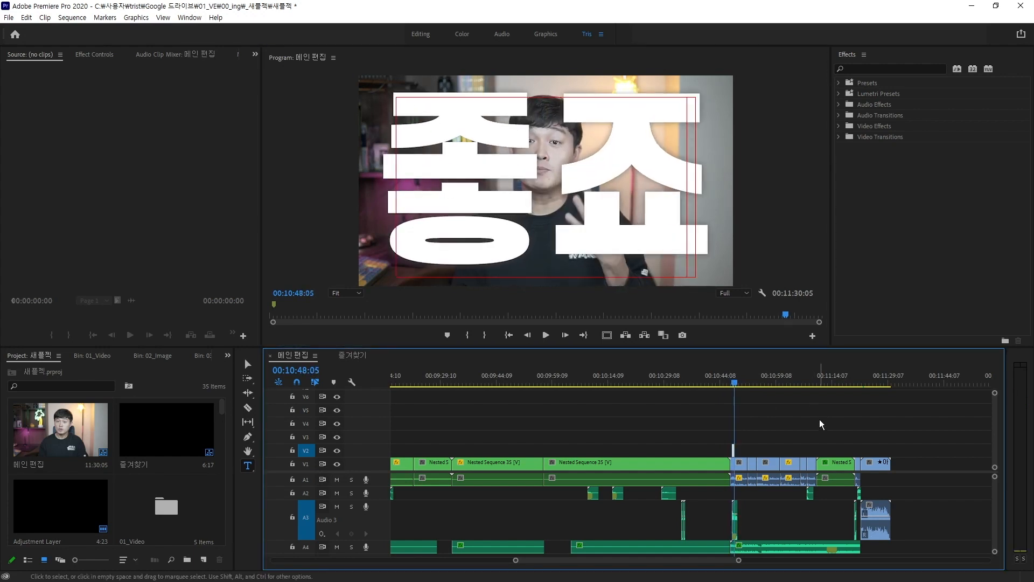